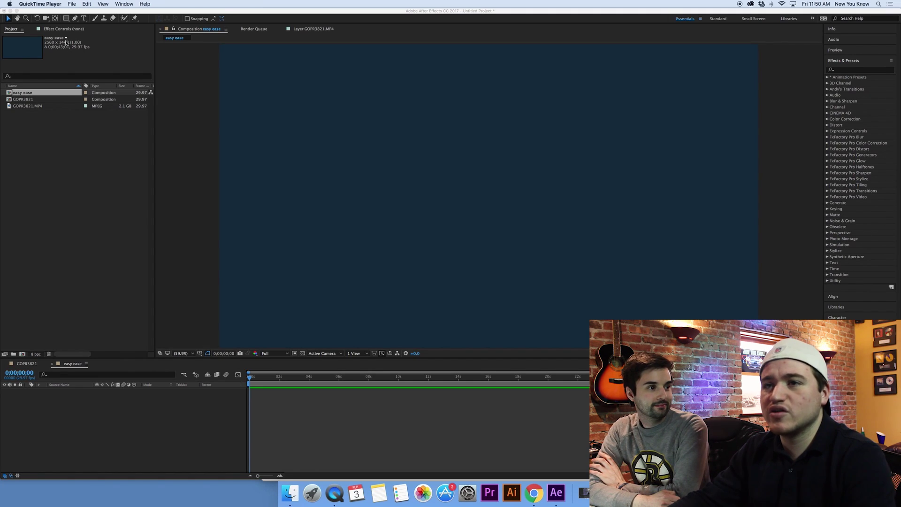
Draw a white rectangle shape near the centre of the dark blue composition
{"action": "left_click", "coordinate": [68, 19]}
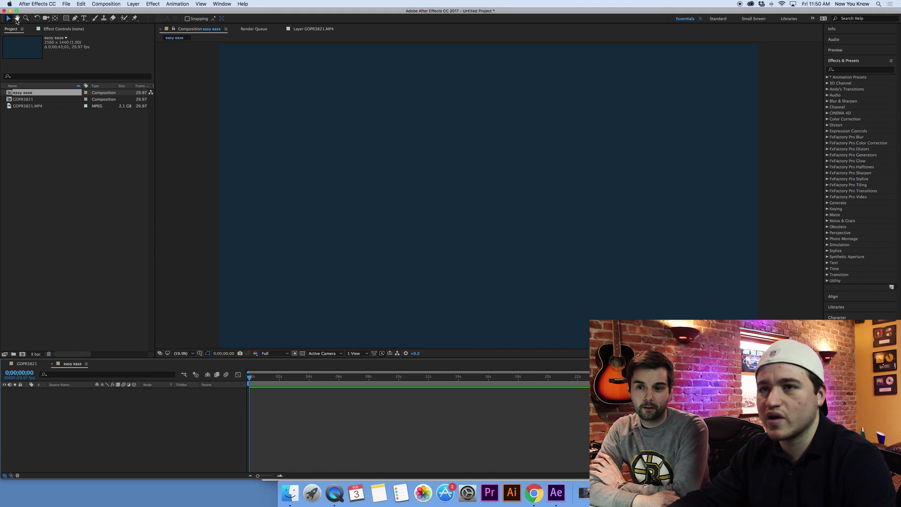
{"action": "left_click", "coordinate": [66, 18]}
{"action": "mouse_move", "coordinate": [327, 138]}
{"action": "left_mouse_down"}
{"action": "mouse_move", "coordinate": [421, 224]}
{"action": "mouse_move", "coordinate": [405, 210]}
{"action": "left_mouse_up"}
Enlarge the rectangle into a large square around its centre and nudge it slightly left and down
{"action": "key", "text": "v"}
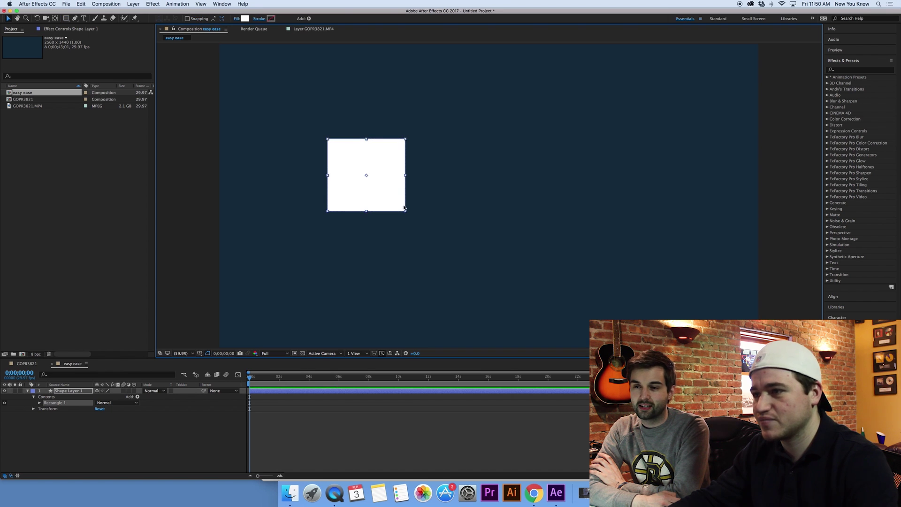
{"action": "left_click_drag", "start_coordinate": [405, 212], "coordinate": [431, 235]}
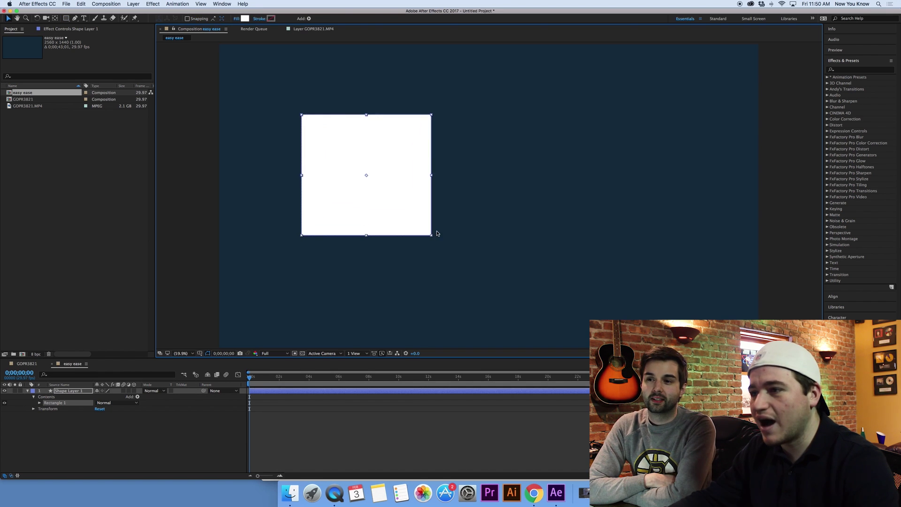
{"action": "left_click_drag", "start_coordinate": [355, 209], "coordinate": [352, 213]}
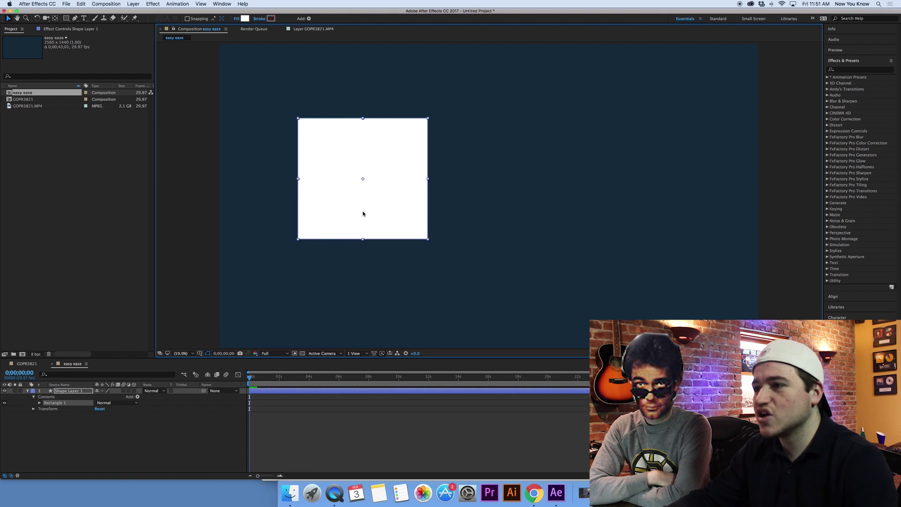
{"action": "left_click", "coordinate": [858, 297]}
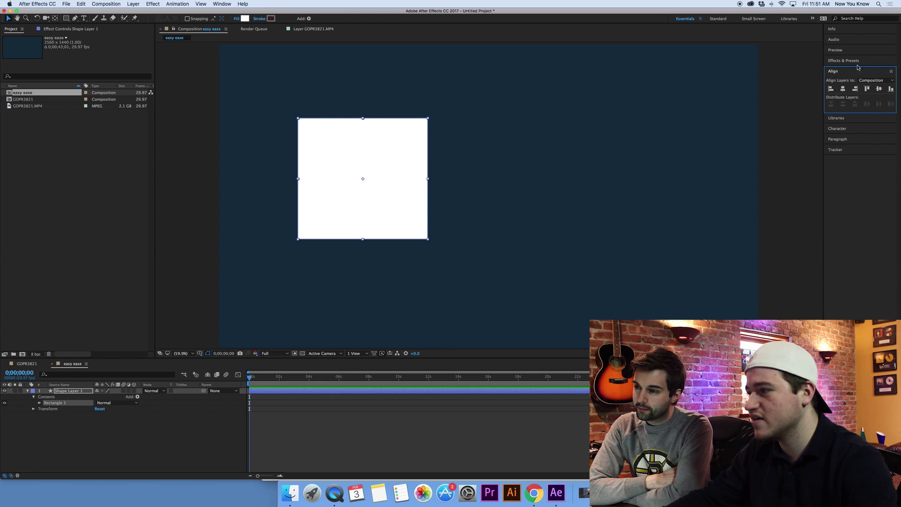
Align the square to the composition's horizontal and vertical centre, then reselect its layer
{"action": "left_click", "coordinate": [843, 88]}
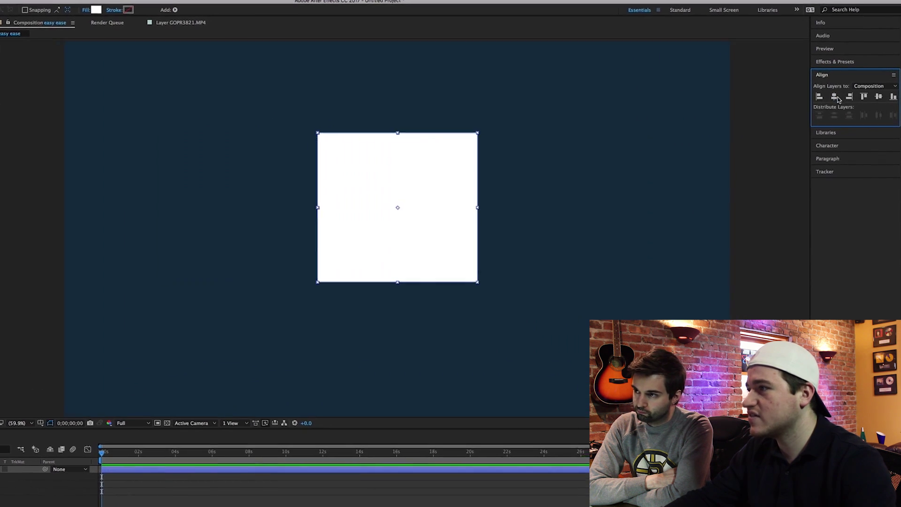
{"action": "left_click", "coordinate": [879, 97]}
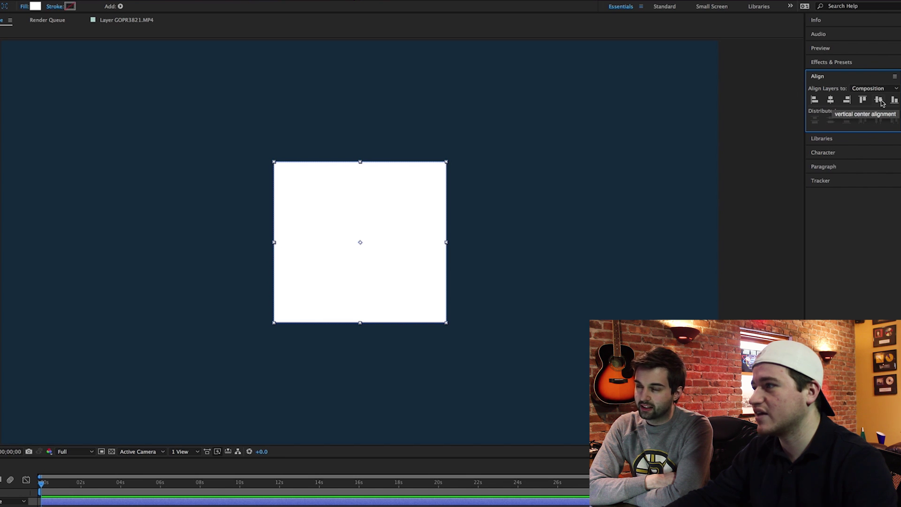
{"action": "left_click", "coordinate": [399, 258]}
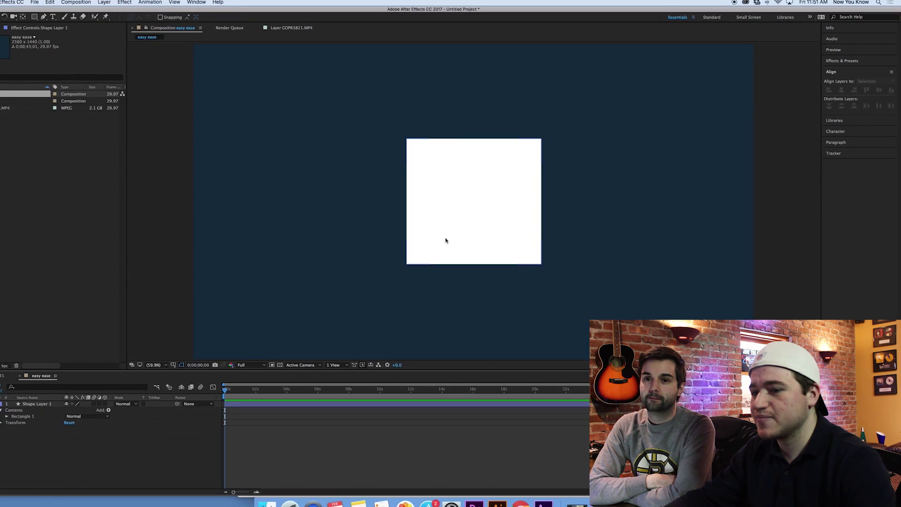
{"action": "left_click", "coordinate": [446, 240]}
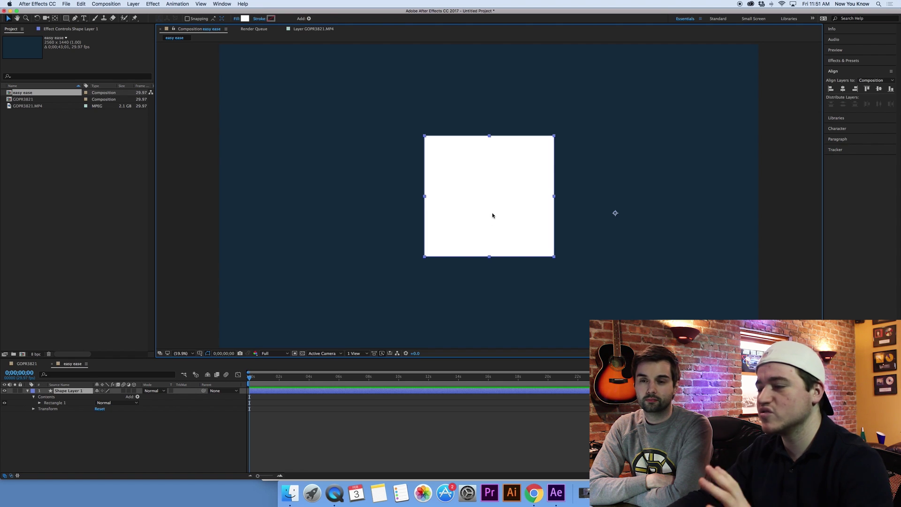
Show only Shape Layer 1's Scale, try a smaller scale, then undo back to 100%
{"action": "left_click", "coordinate": [28, 390]}
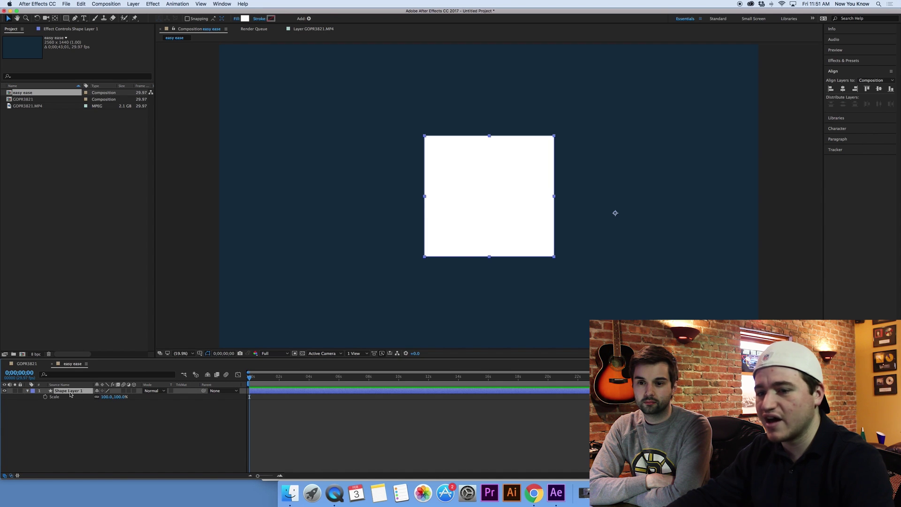
{"action": "left_click_drag", "start_coordinate": [119, 398], "coordinate": [81, 393]}
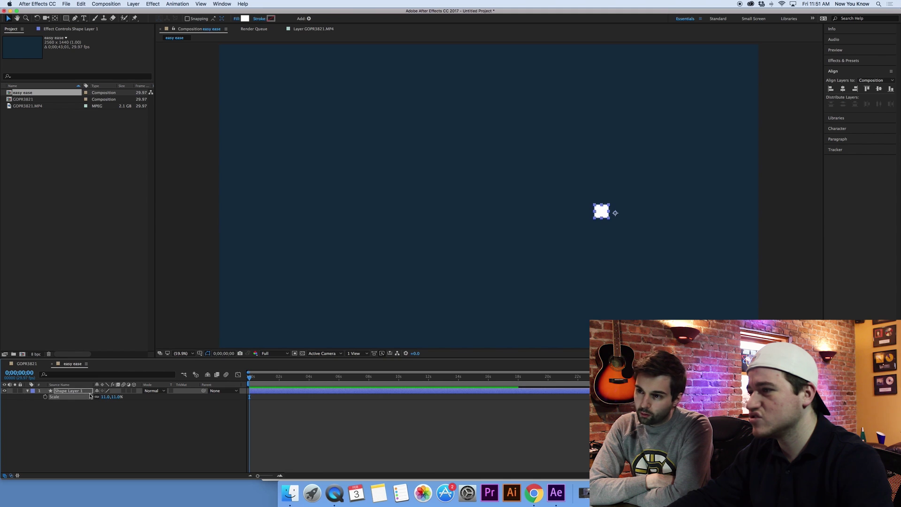
{"action": "key", "text": "super+z"}
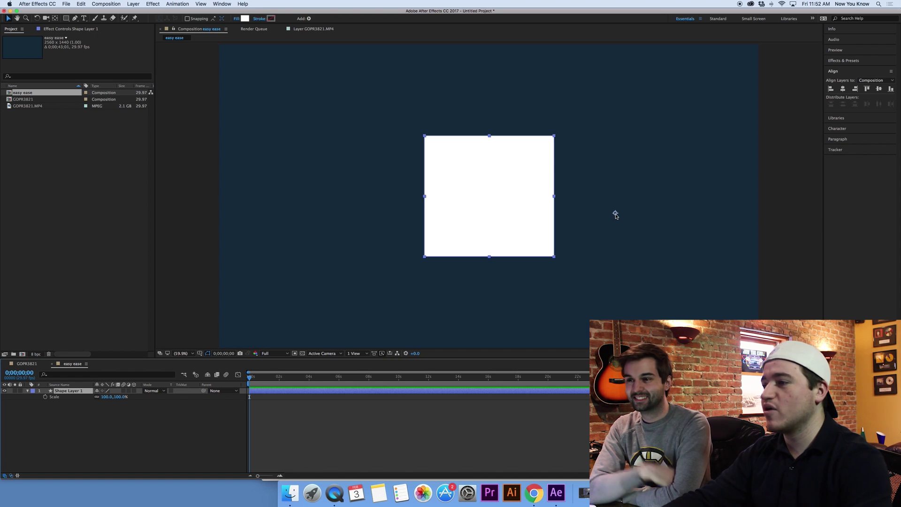
{"action": "key", "text": "y"}
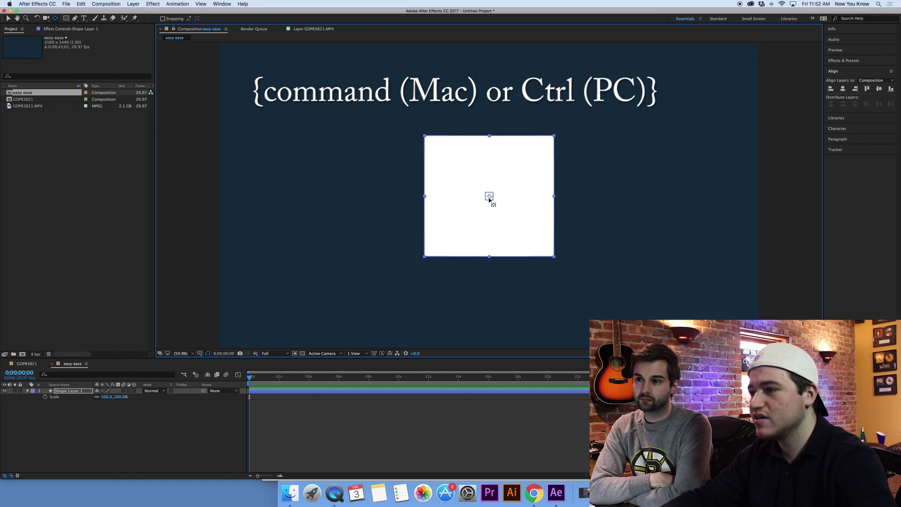
{"action": "key", "text": "v"}
{"action": "left_click", "coordinate": [635, 245]}
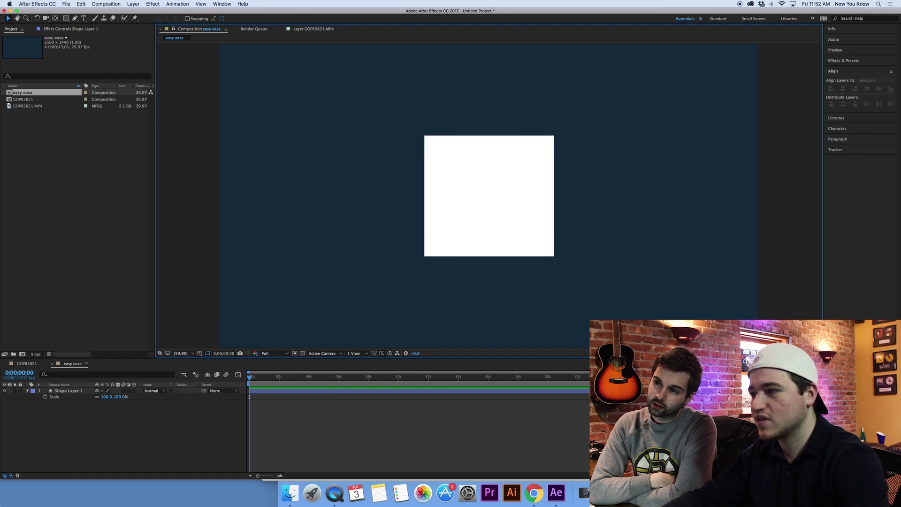
{"action": "mouse_move", "coordinate": [117, 400]}
{"action": "left_mouse_down"}
{"action": "mouse_move", "coordinate": [66, 398]}
{"action": "mouse_move", "coordinate": [122, 398]}
{"action": "mouse_move", "coordinate": [84, 398]}
{"action": "mouse_move", "coordinate": [112, 398]}
{"action": "left_mouse_up"}
{"action": "left_click", "coordinate": [224, 437]}
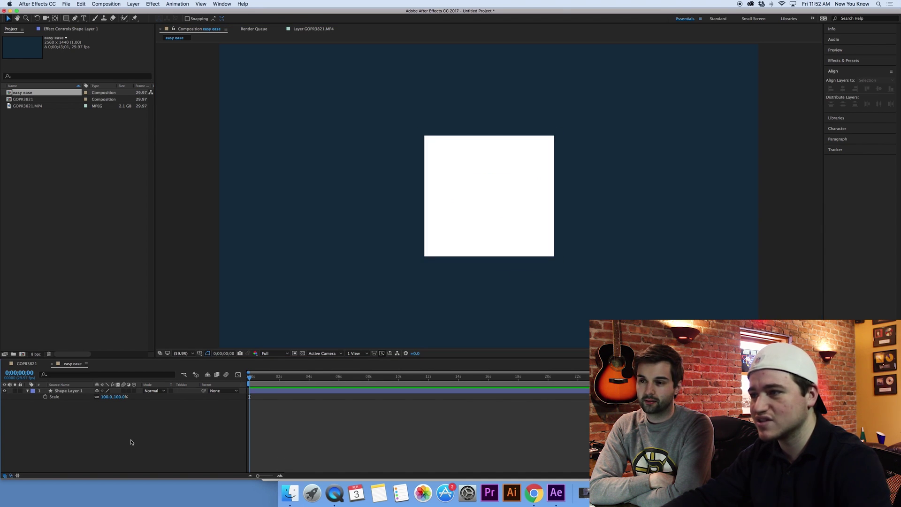
Keyframe the square's Scale from 0% at 0s to 100% a few frames in
{"action": "left_click", "coordinate": [45, 396]}
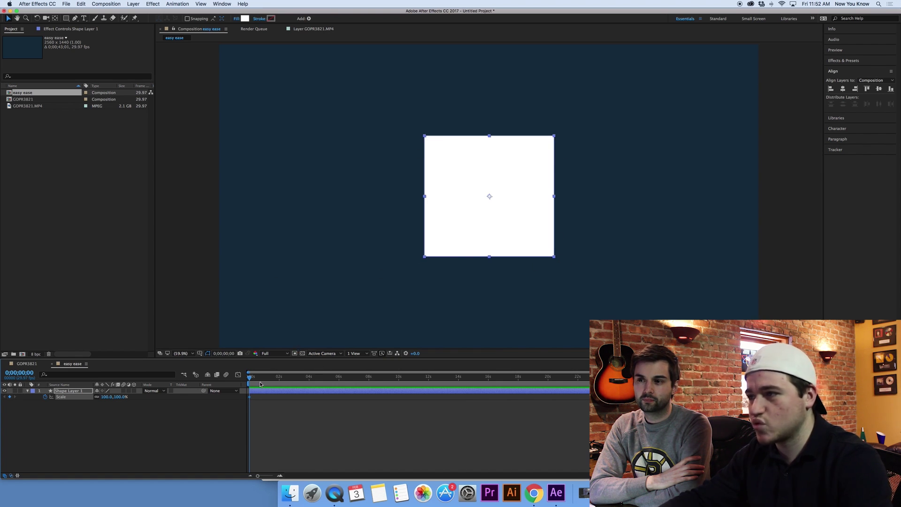
{"action": "key", "text": "="}
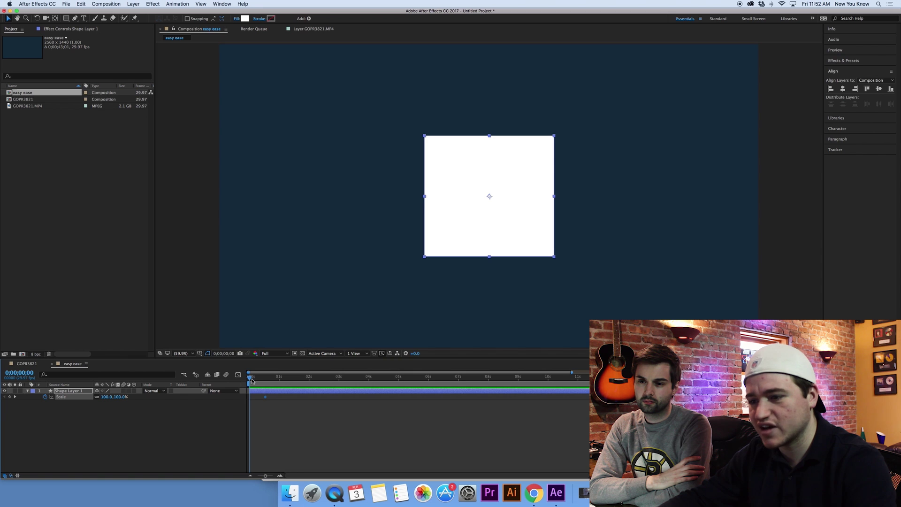
{"action": "key", "text": "super+3"}
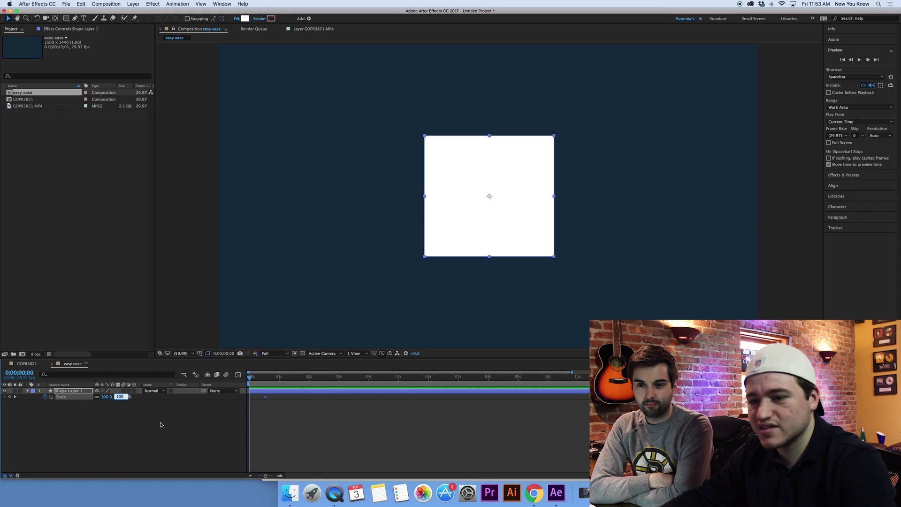
{"action": "key", "text": "Return"}
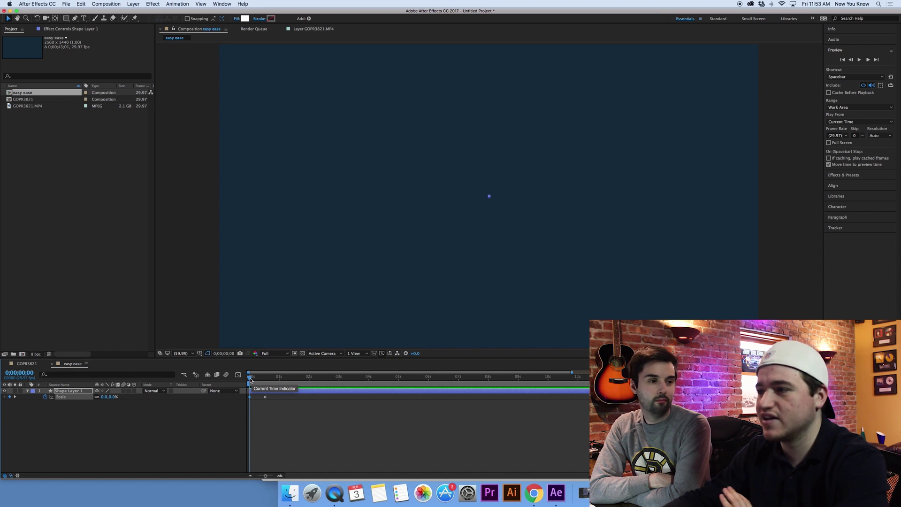
Scrub and play back the square growing from 0% to 100%
{"action": "left_click_drag", "start_coordinate": [250, 378], "coordinate": [267, 379]}
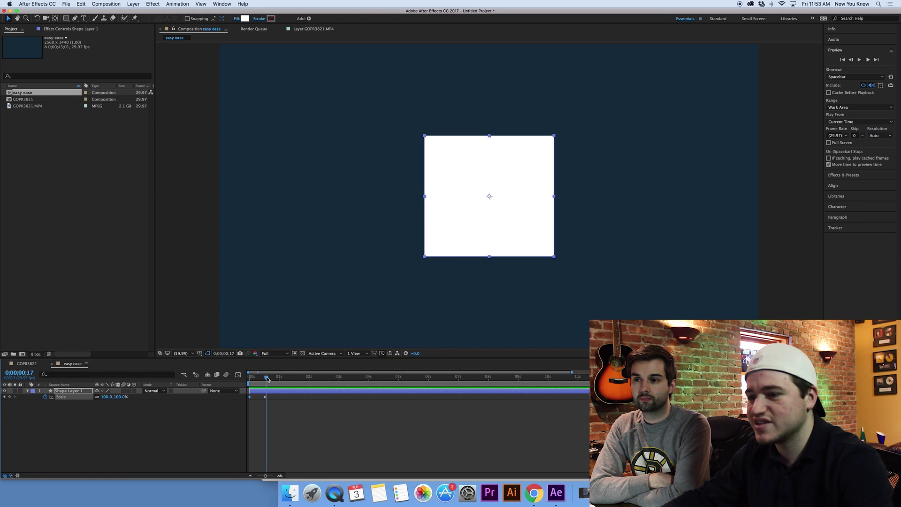
{"action": "left_click", "coordinate": [276, 404]}
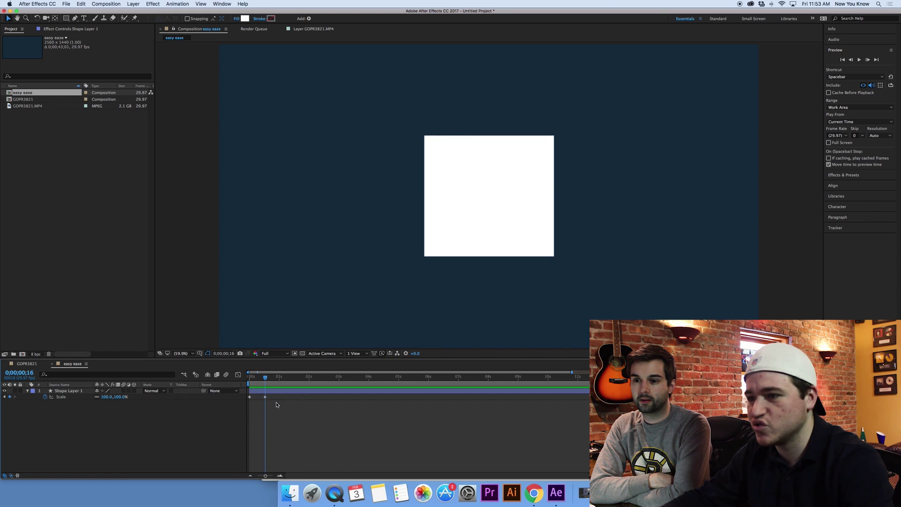
{"action": "left_click_drag", "start_coordinate": [266, 379], "coordinate": [217, 378]}
{"action": "key", "text": "space"}
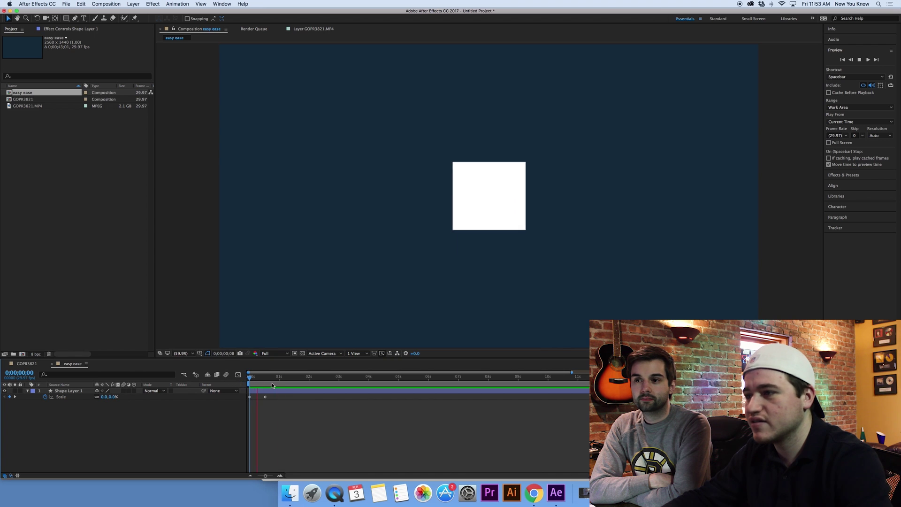
Scrub to where the square reaches full size and replay the scale animation
{"action": "key", "text": "space"}
{"action": "left_click_drag", "start_coordinate": [244, 379], "coordinate": [269, 381]}
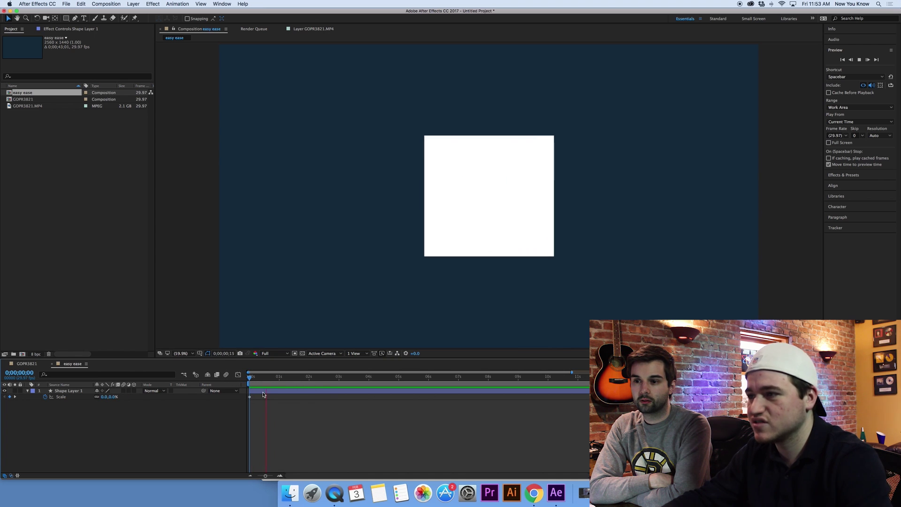
{"action": "left_click", "coordinate": [263, 398]}
{"action": "key", "text": "space"}
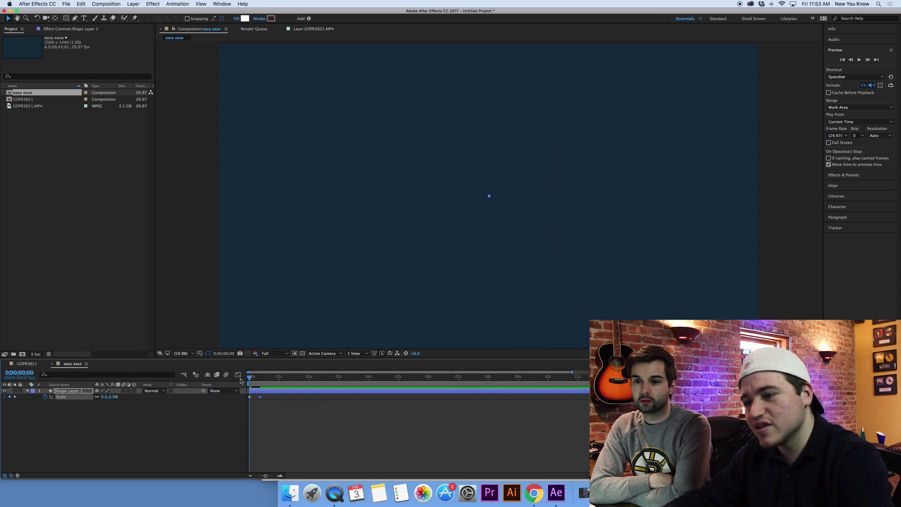
{"action": "key", "text": "space"}
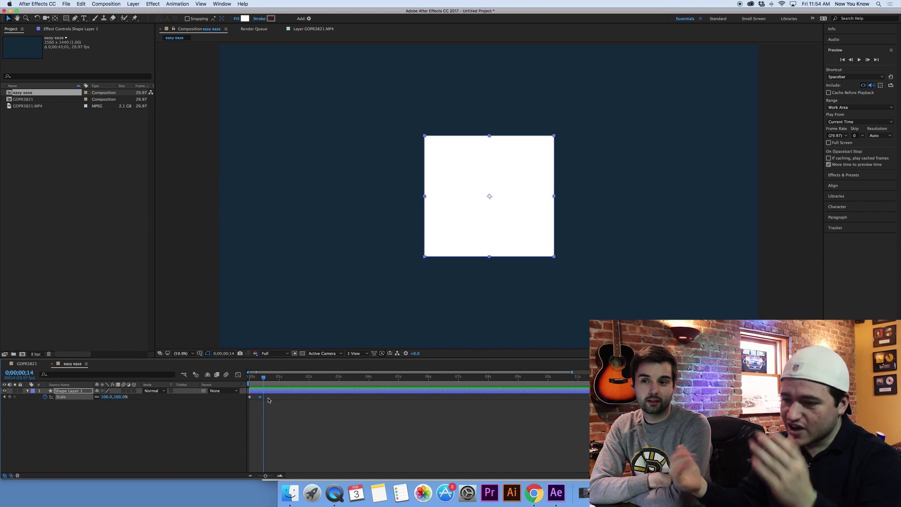
Step through the frames and select the 100% Scale keyframe at frame 11
{"action": "scroll", "coordinate": [272, 400], "scroll_direction": "up", "scroll_amount": 4}
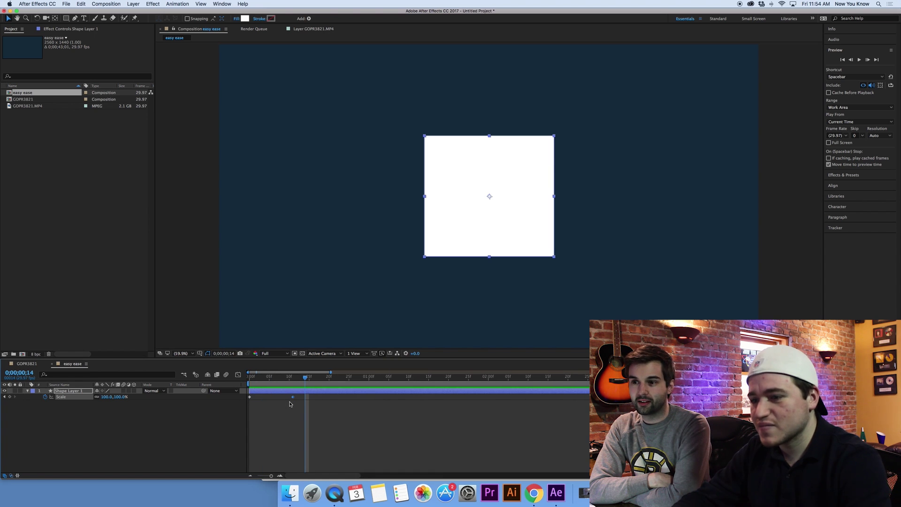
{"action": "left_click_drag", "start_coordinate": [275, 380], "coordinate": [250, 376]}
{"action": "scroll", "coordinate": [258, 391], "scroll_direction": "up", "scroll_amount": 2}
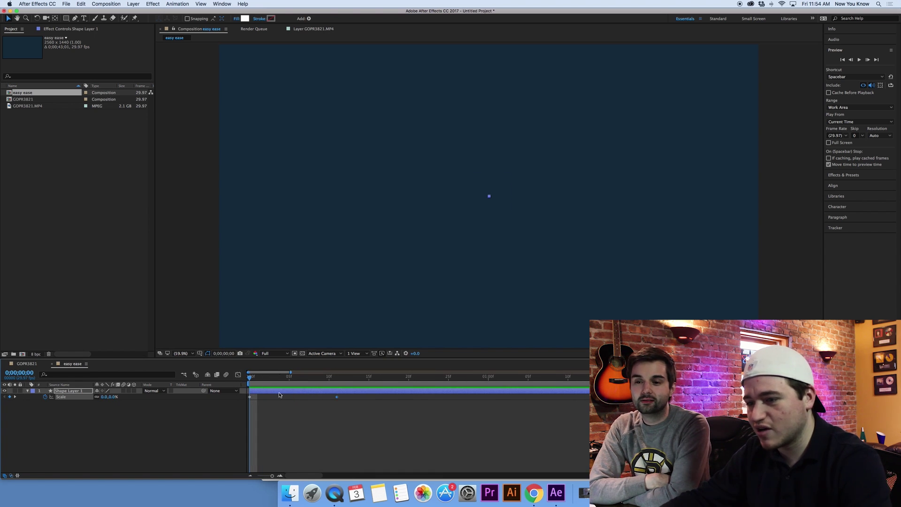
{"action": "left_click_drag", "start_coordinate": [252, 380], "coordinate": [273, 378]}
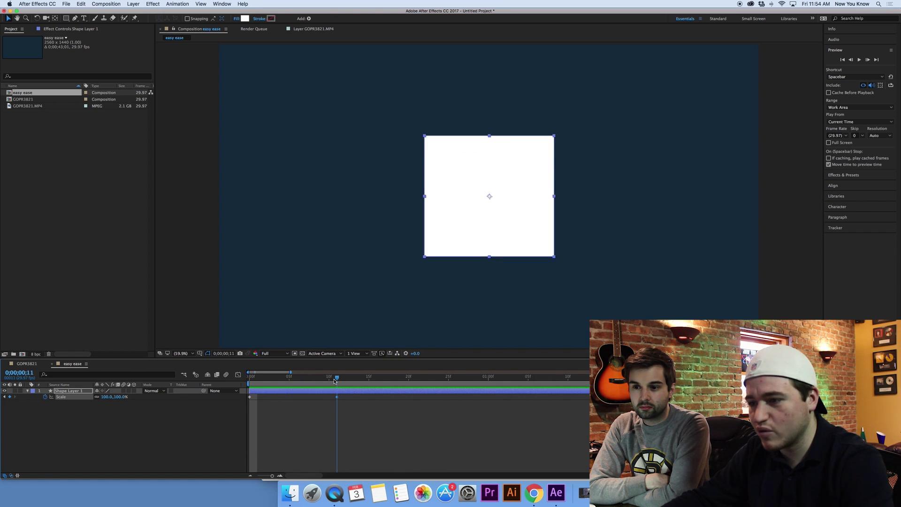
{"action": "left_click", "coordinate": [336, 381]}
{"action": "left_click", "coordinate": [358, 425]}
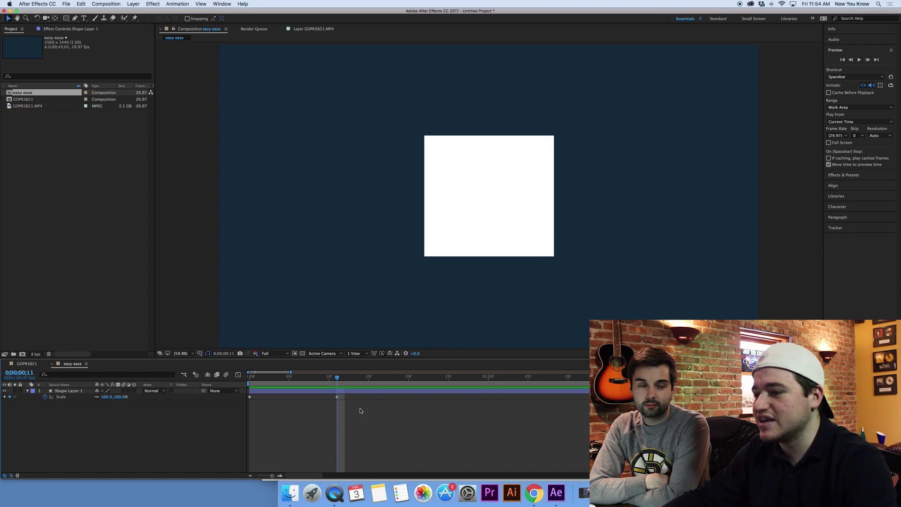
Apply Easy Ease (F9) to both Scale keyframes
{"action": "mouse_move", "coordinate": [369, 408]}
{"action": "left_mouse_down"}
{"action": "mouse_move", "coordinate": [291, 387]}
{"action": "mouse_move", "coordinate": [230, 388]}
{"action": "left_mouse_up"}
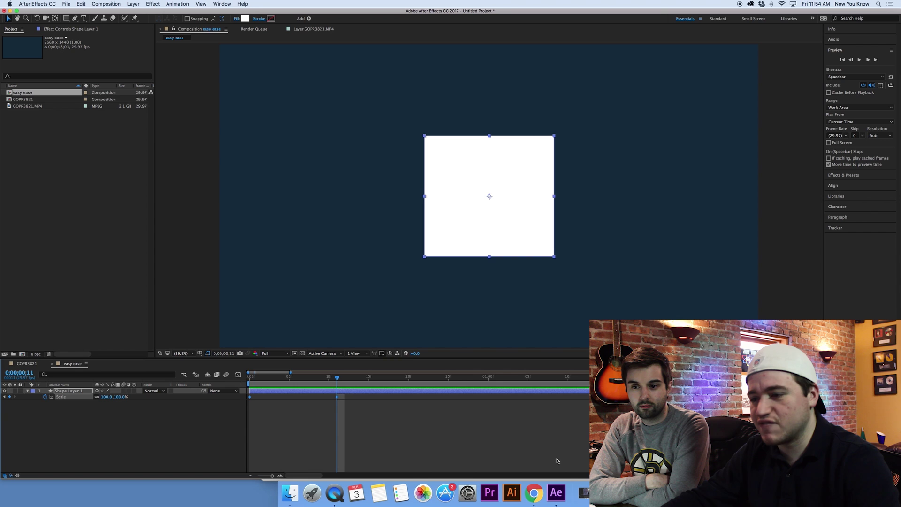
{"action": "key", "text": "F9"}
{"action": "left_click", "coordinate": [416, 423]}
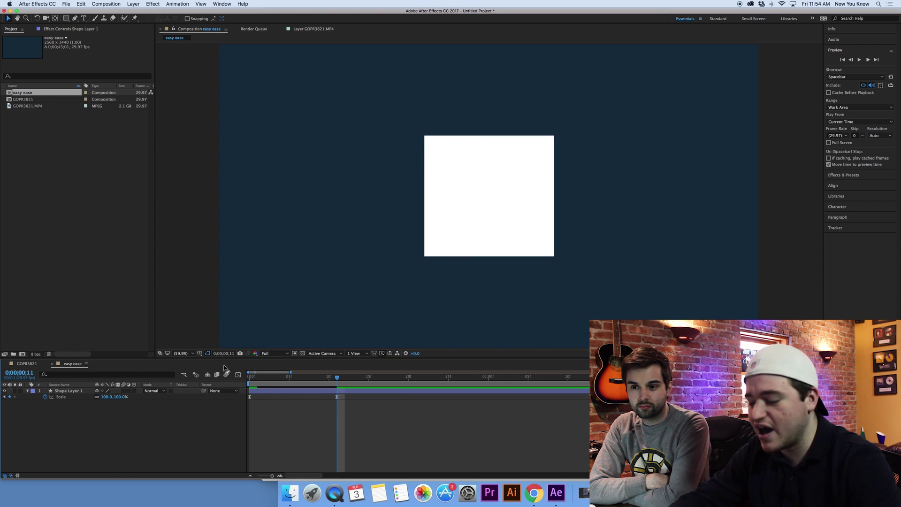
Preview the eased grow-in from frame 0, then jump to the 100% keyframe at frame 11
{"action": "key", "text": "Home"}
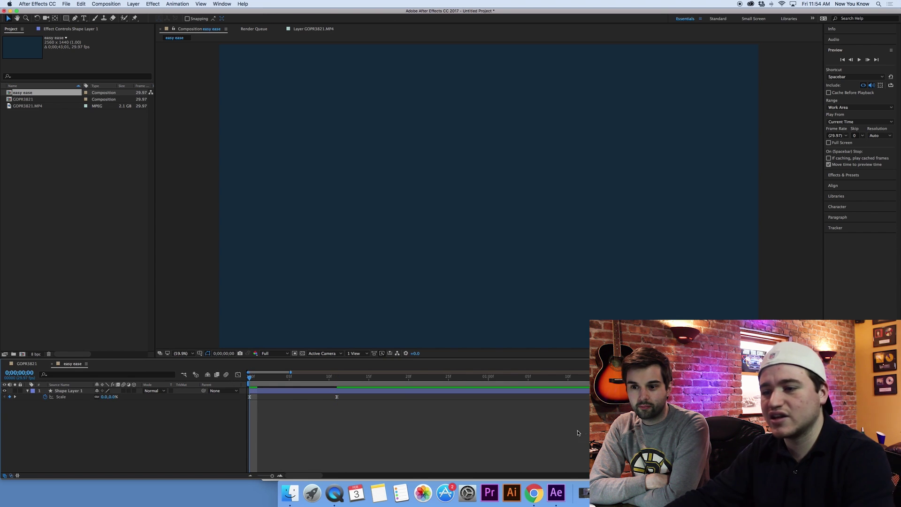
{"action": "key", "text": "space"}
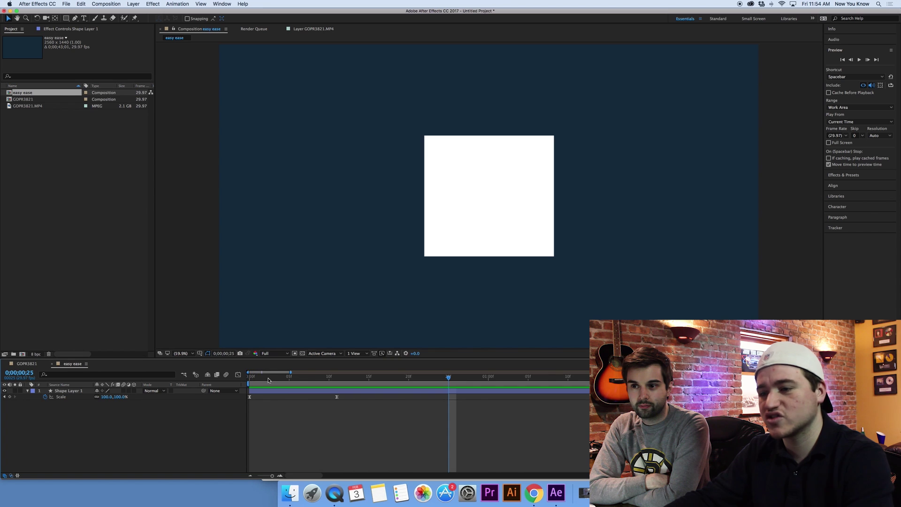
{"action": "key", "text": "space"}
{"action": "key", "text": "space"}
{"action": "key", "text": "space"}
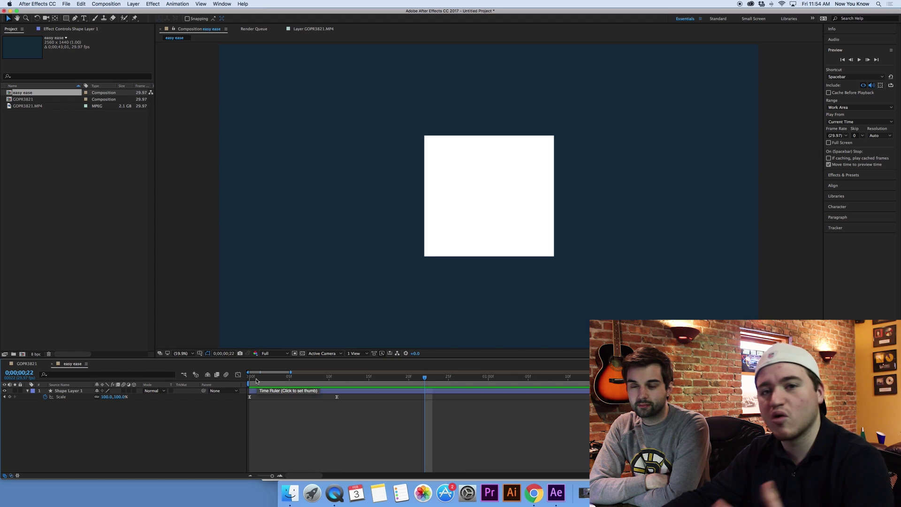
{"action": "key", "text": "Home"}
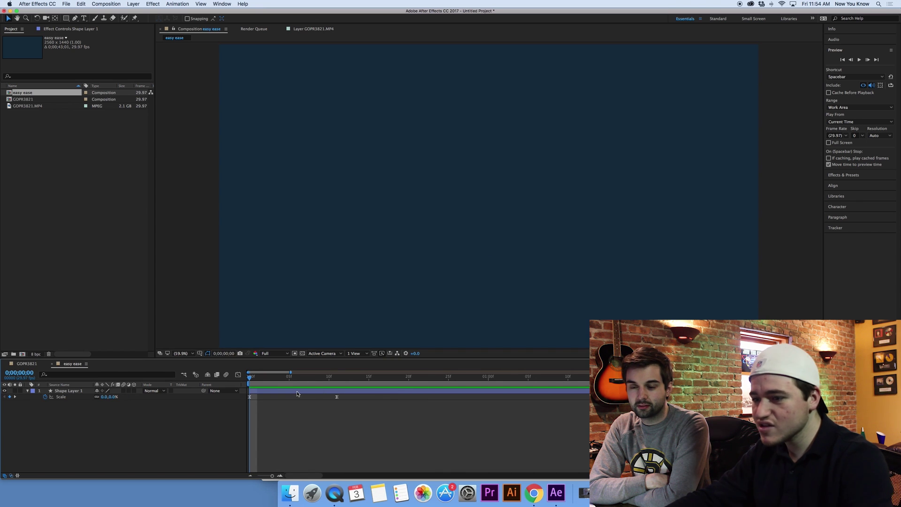
{"action": "left_click", "coordinate": [337, 397]}
{"action": "key", "text": "k"}
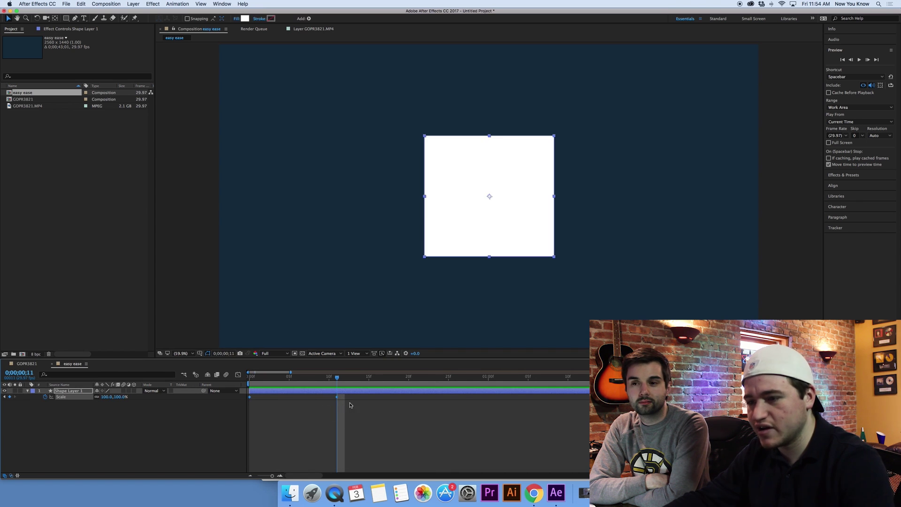
{"action": "mouse_move", "coordinate": [336, 379]}
{"action": "left_mouse_down"}
{"action": "mouse_move", "coordinate": [264, 380]}
{"action": "mouse_move", "coordinate": [348, 382]}
{"action": "mouse_move", "coordinate": [337, 382]}
{"action": "left_mouse_up"}
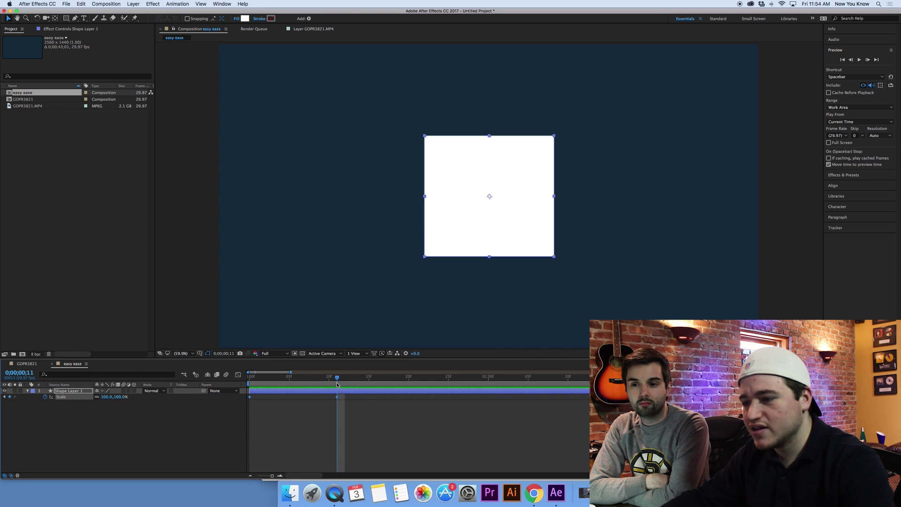
Apply Keyframe Assistant > Easy Ease to both Scale keyframes
{"action": "left_click_drag", "start_coordinate": [367, 409], "coordinate": [243, 392]}
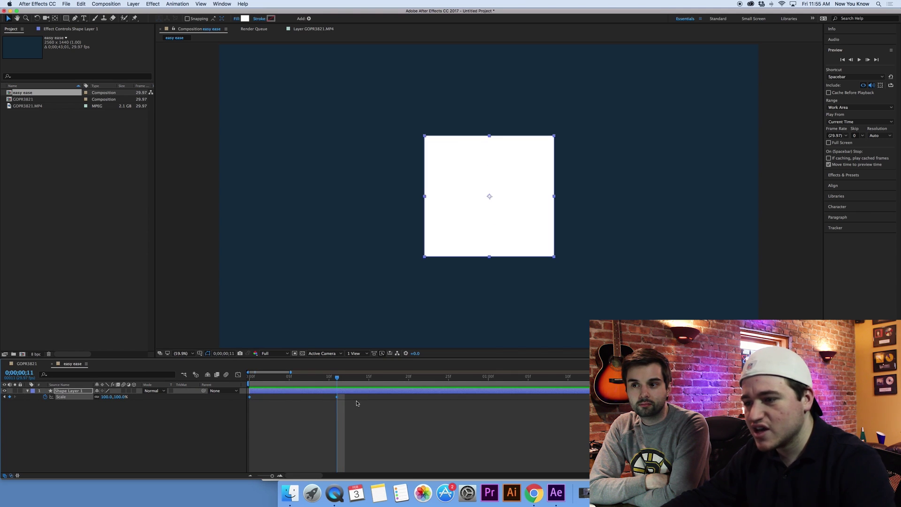
{"action": "right_click", "coordinate": [337, 398]}
{"action": "mouse_move", "coordinate": [377, 474]}
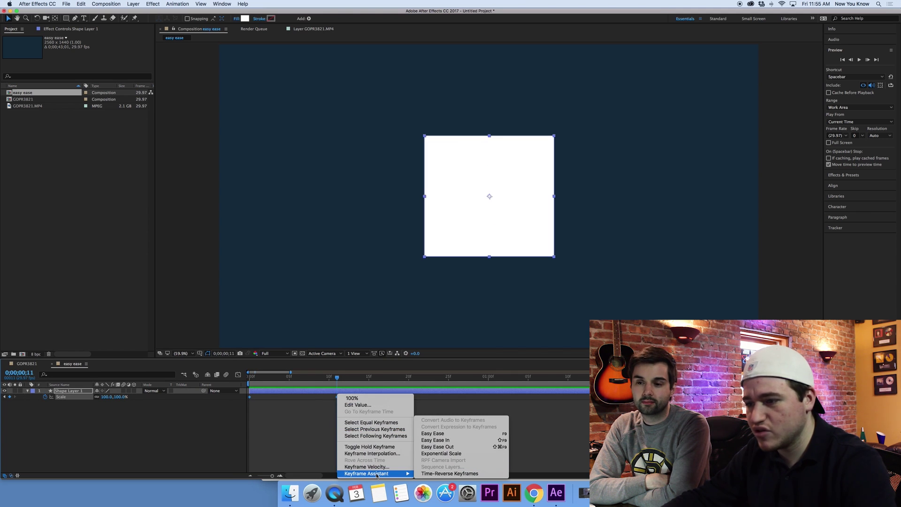
{"action": "left_click", "coordinate": [464, 434]}
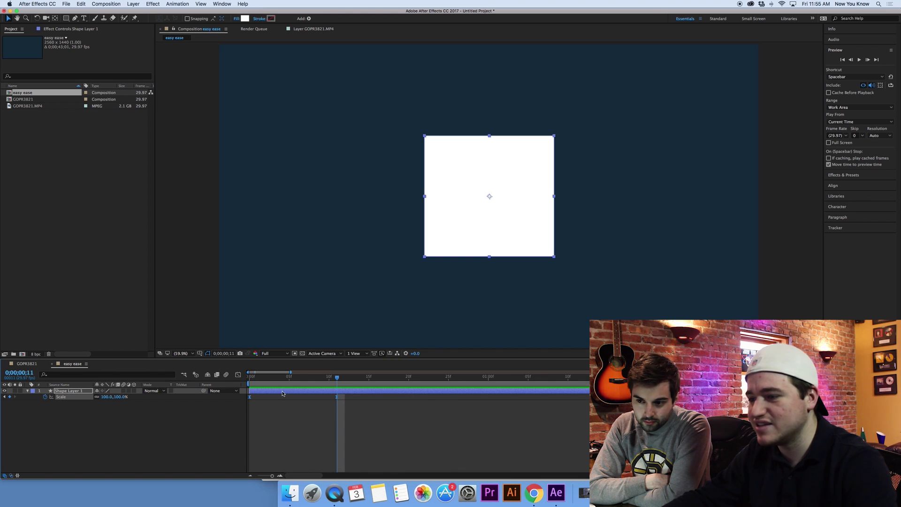
Compare the eased and linear scale animation by undoing and redoing, then return to frame 0
{"action": "key", "text": "space"}
{"action": "key", "text": "space"}
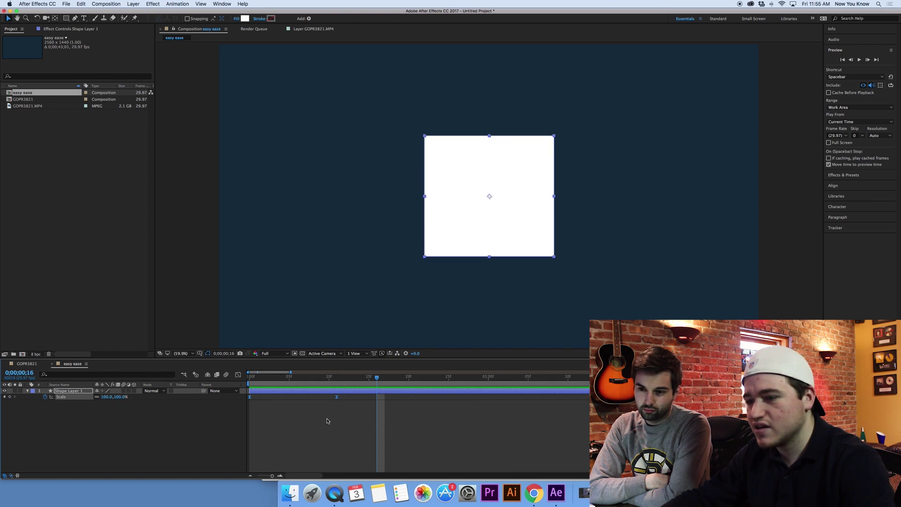
{"action": "key", "text": "super+z"}
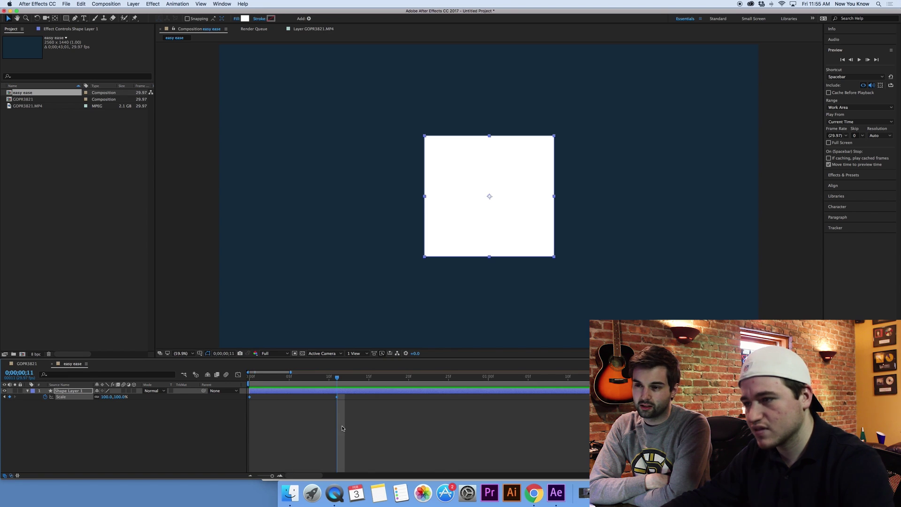
{"action": "key", "text": "super+shift+z"}
{"action": "key", "text": "space"}
{"action": "key", "text": "space"}
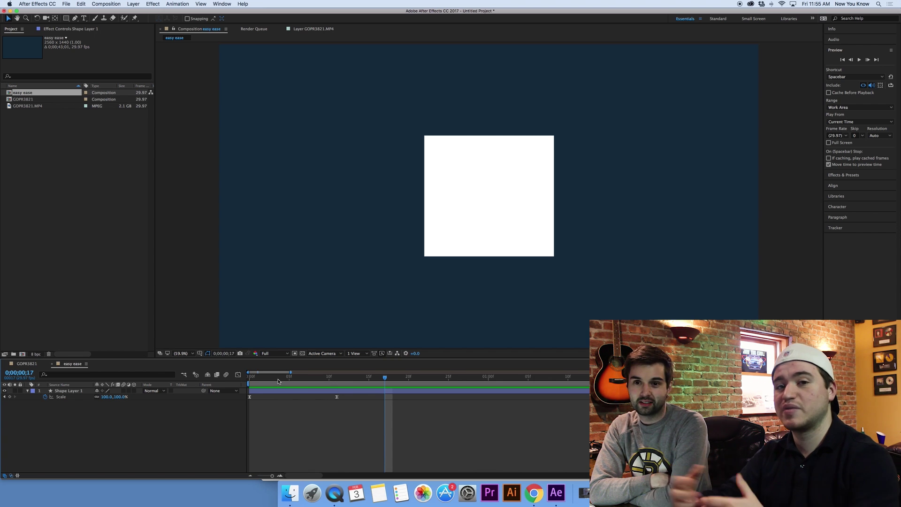
{"action": "left_click", "coordinate": [337, 381]}
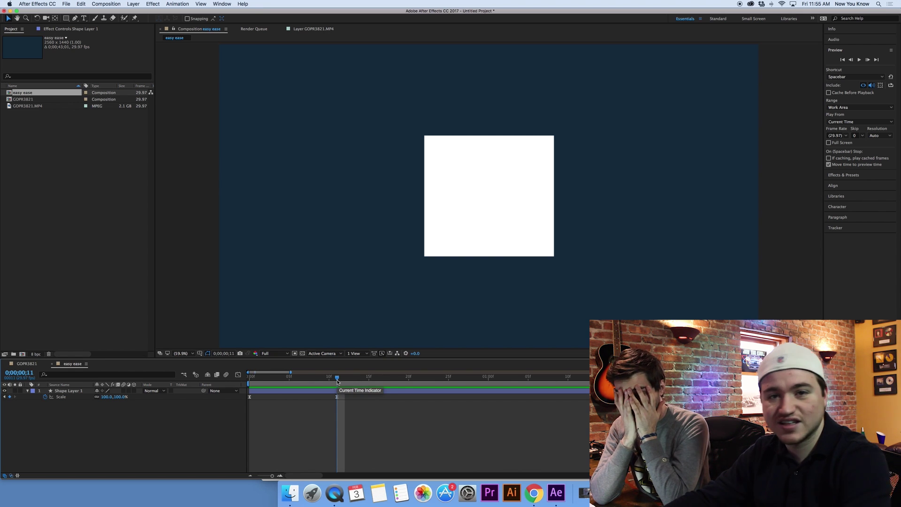
{"action": "key", "text": "Home"}
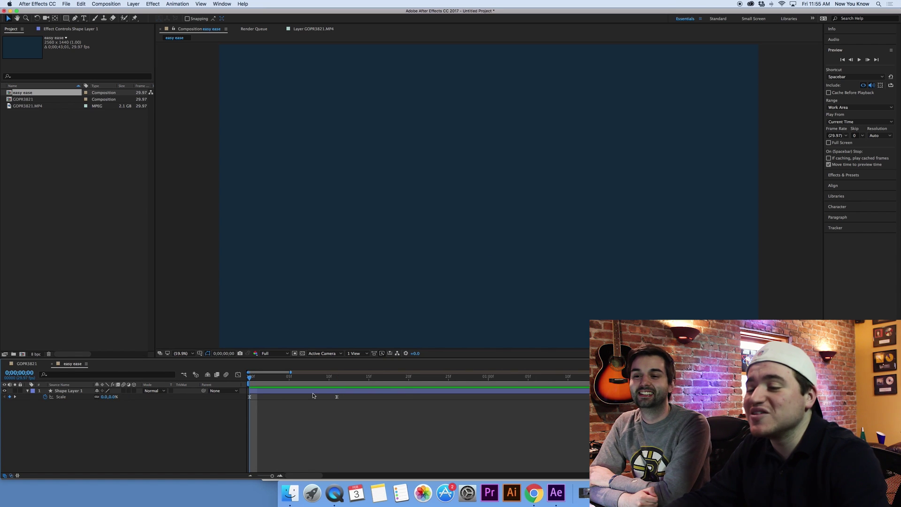
Select Shape Layer 1's Scale property and open its speed curve in the Graph Editor
{"action": "left_click_drag", "start_coordinate": [360, 415], "coordinate": [217, 399]}
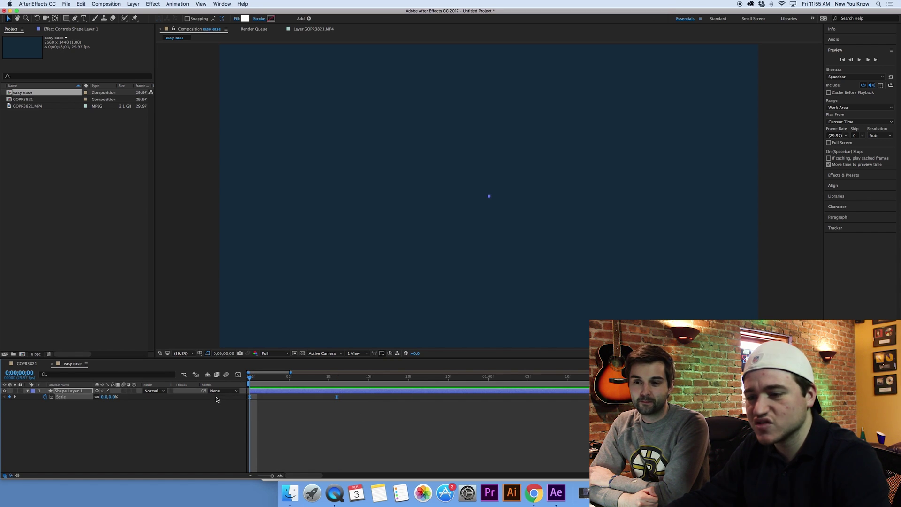
{"action": "left_click", "coordinate": [238, 376]}
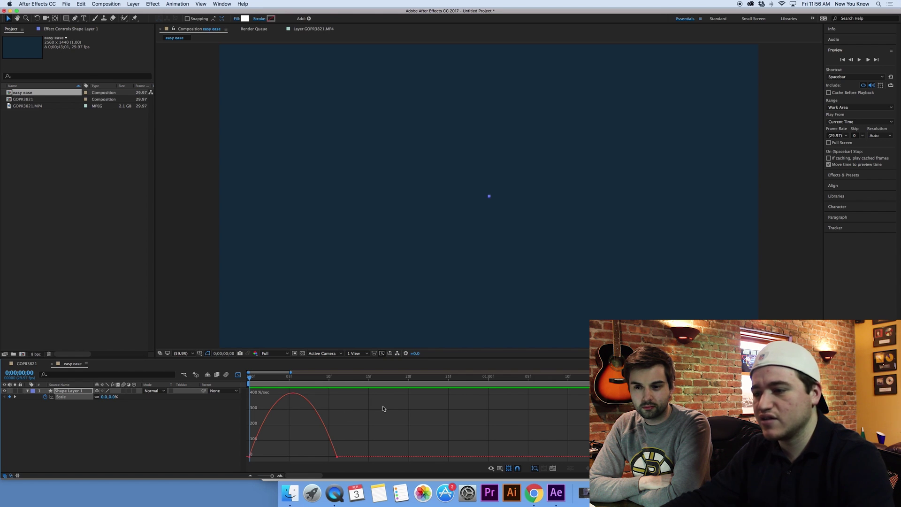
{"action": "right_click", "coordinate": [357, 410]}
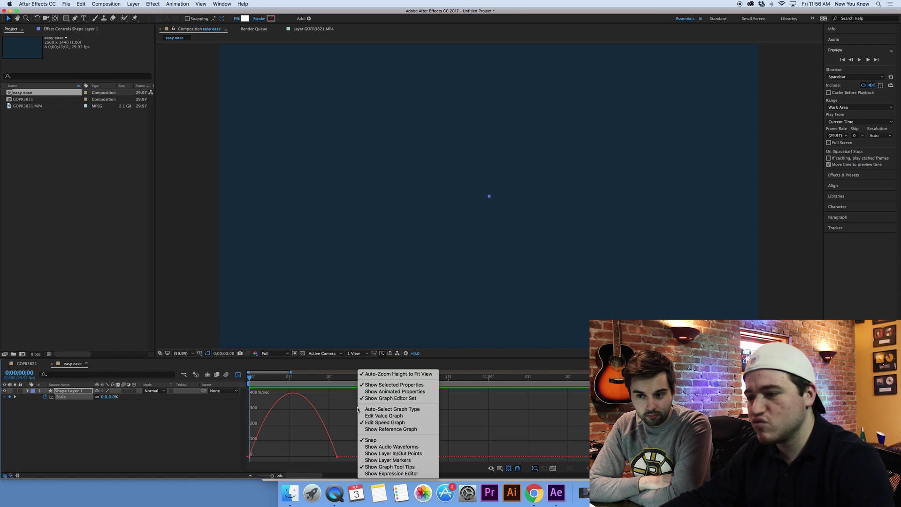
Switch the Graph Editor to the Scale value curve and back to the speed curve
{"action": "left_click", "coordinate": [385, 416]}
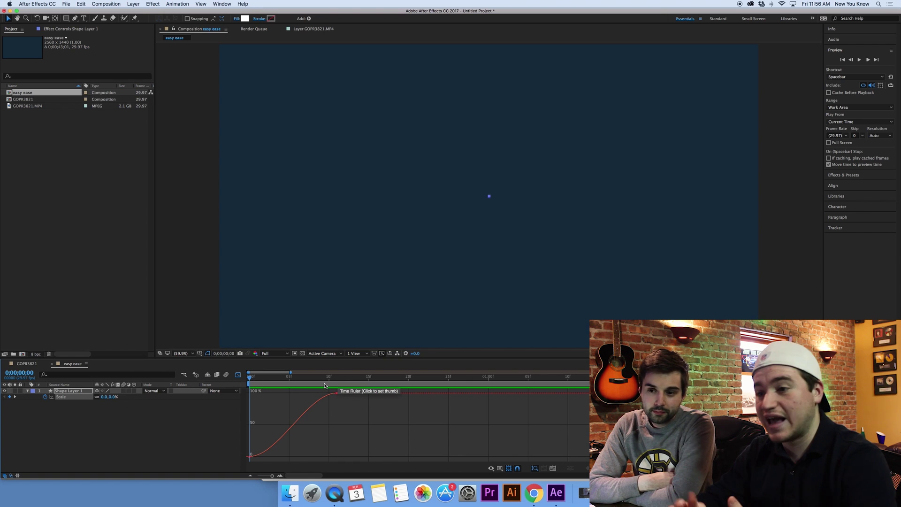
{"action": "right_click", "coordinate": [359, 413]}
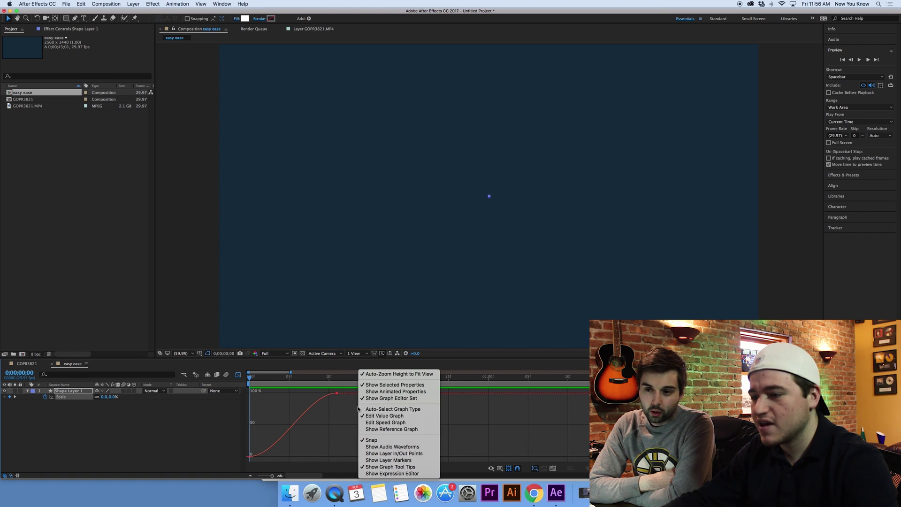
{"action": "left_click", "coordinate": [399, 423]}
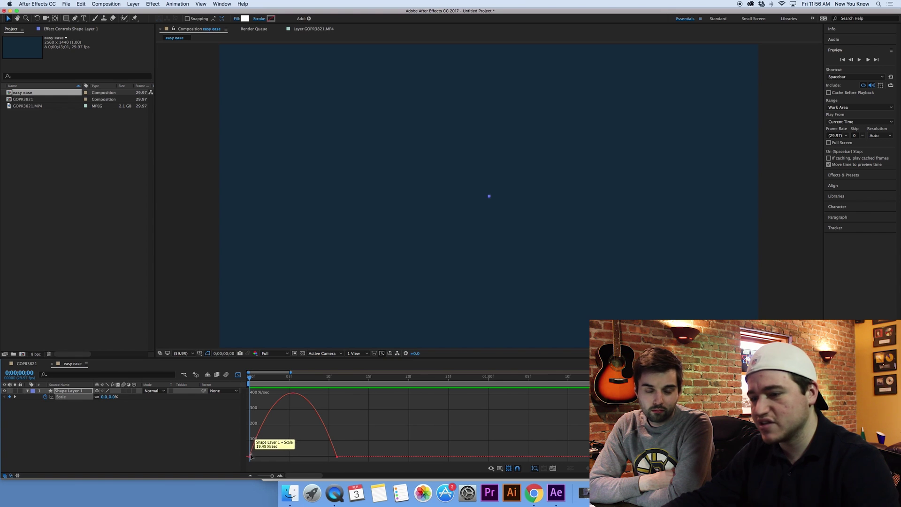
Select both Scale keyframes in the speed graph to expose their ease influence handles
{"action": "left_click", "coordinate": [256, 438]}
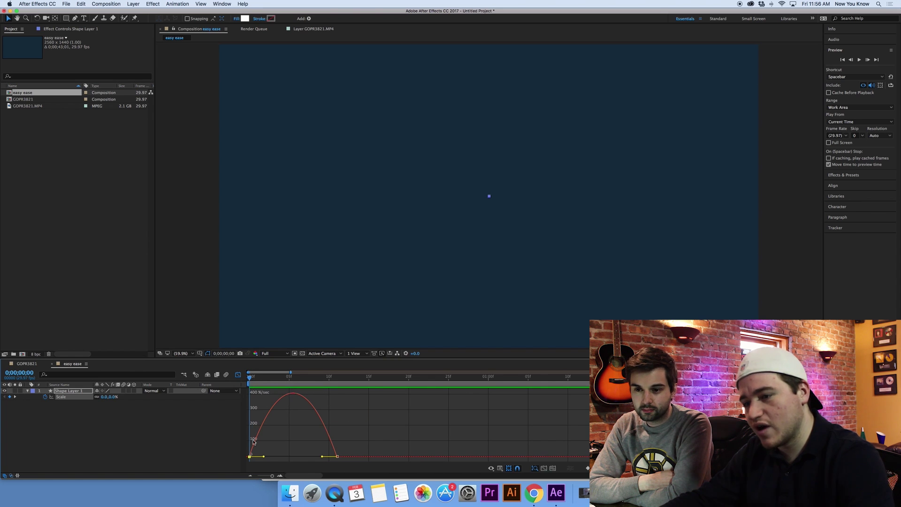
{"action": "mouse_move", "coordinate": [250, 457]}
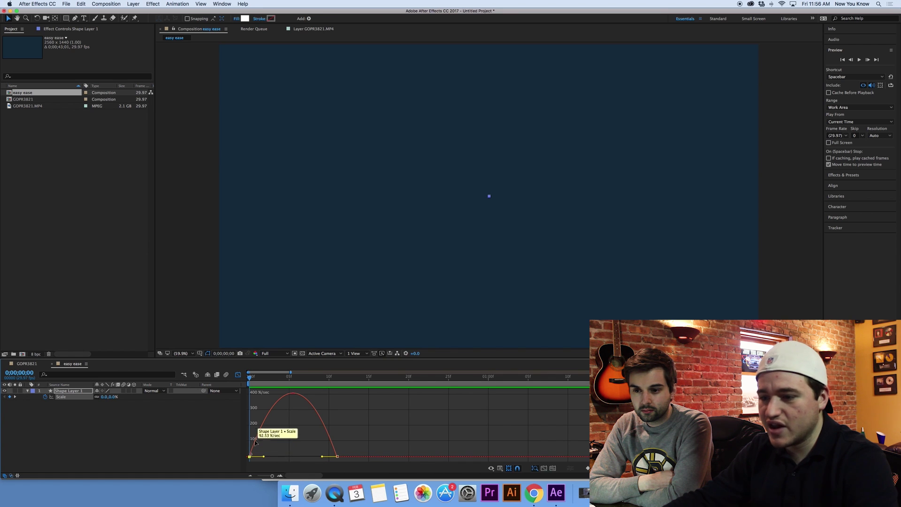
{"action": "mouse_move", "coordinate": [295, 397]}
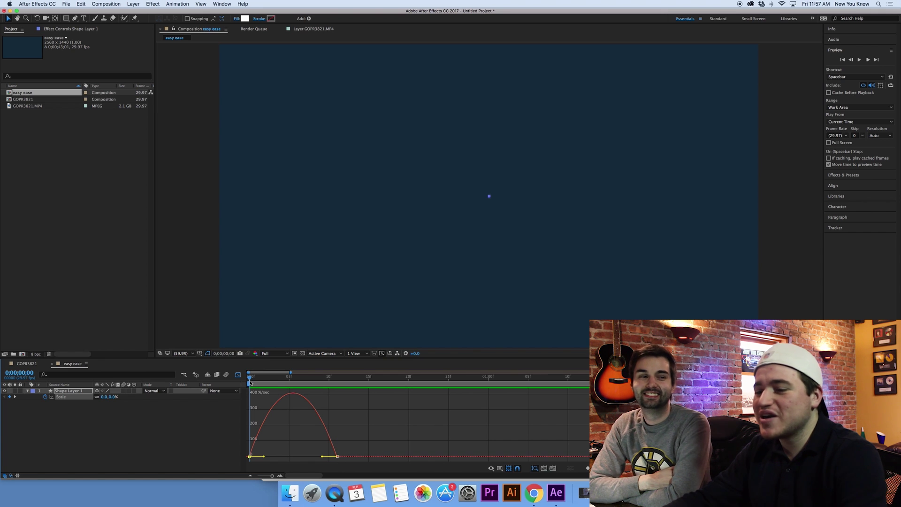
Extend the first Scale keyframe's outgoing ease influence to about 64% and preview it
{"action": "key", "text": "space"}
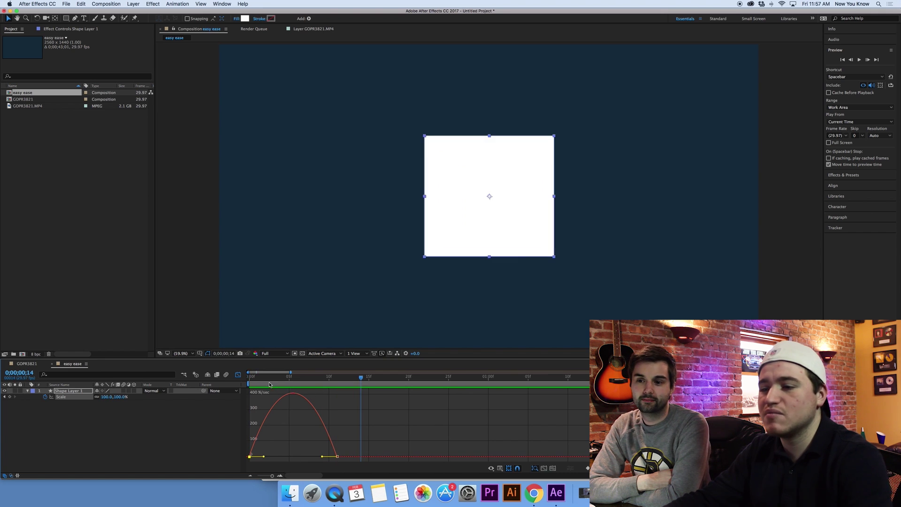
{"action": "key", "text": "space"}
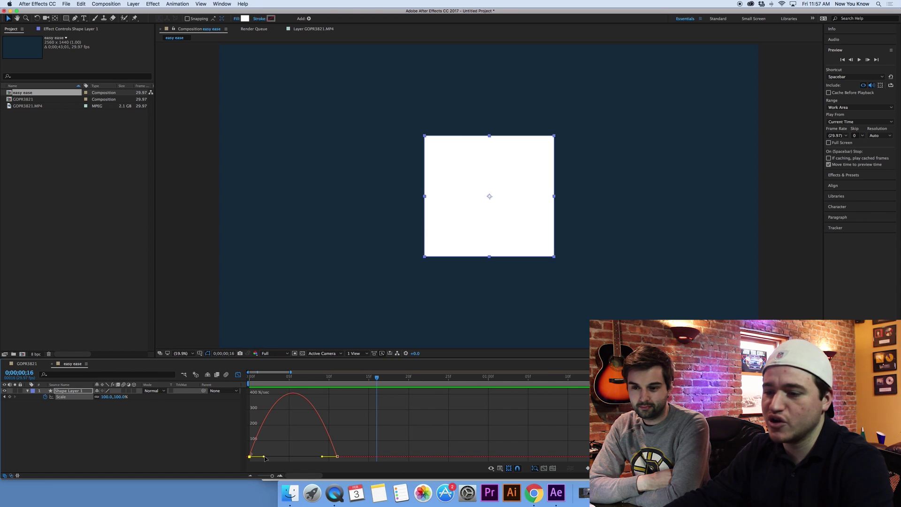
{"action": "left_click_drag", "start_coordinate": [265, 458], "coordinate": [280, 458]}
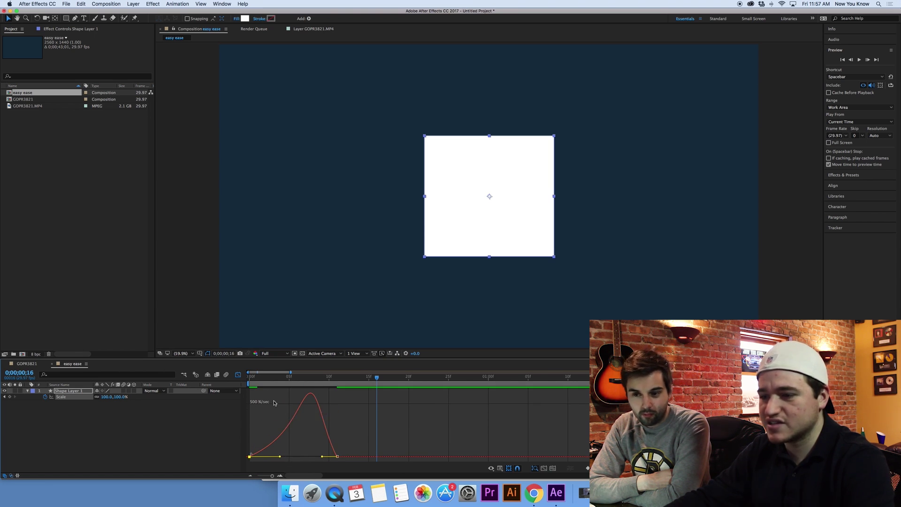
{"action": "key", "text": "space"}
{"action": "key", "text": "space"}
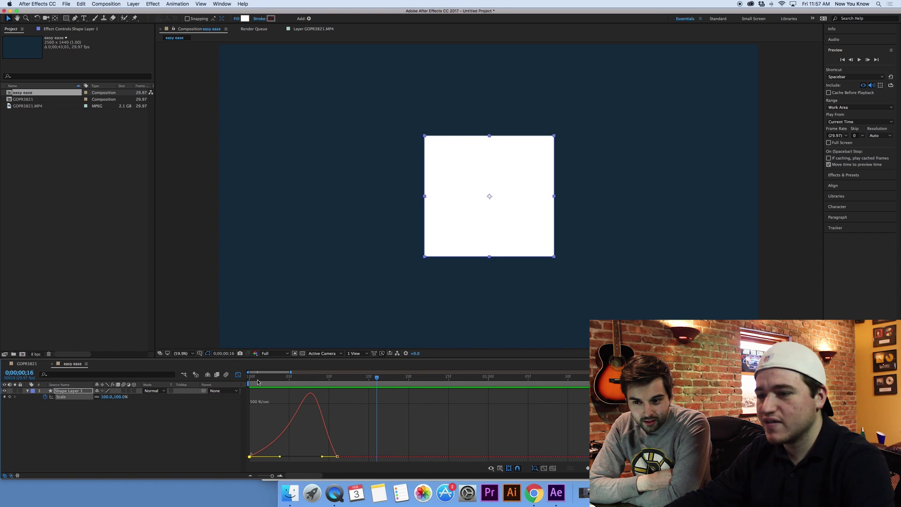
{"action": "key", "text": "space"}
{"action": "key", "text": "space"}
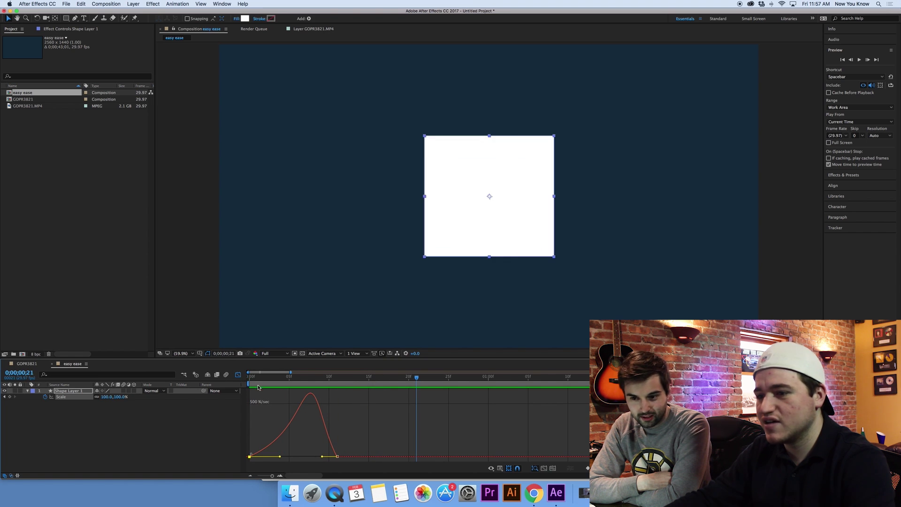
{"action": "key", "text": "space"}
{"action": "key", "text": "space"}
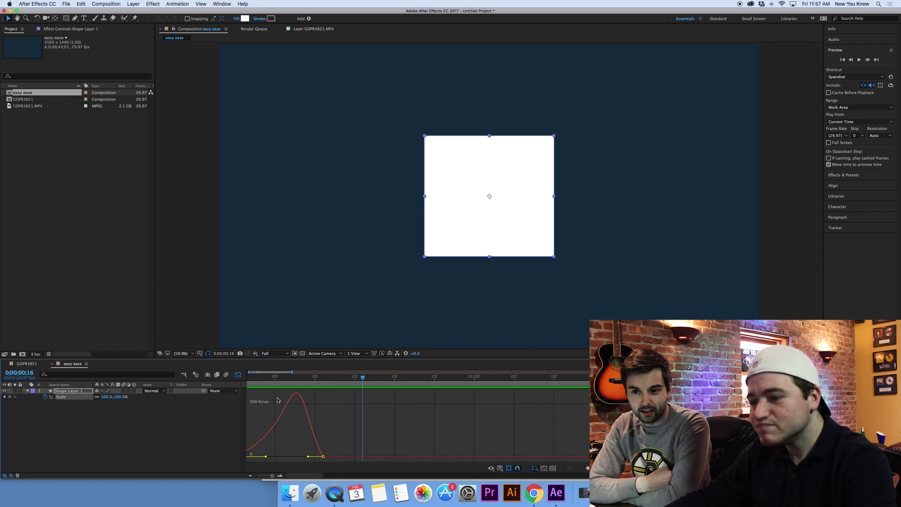
Raise the first keyframe's influence to 100% and return the current time to frame 0
{"action": "scroll", "coordinate": [250, 380], "scroll_direction": "left", "scroll_amount": 2}
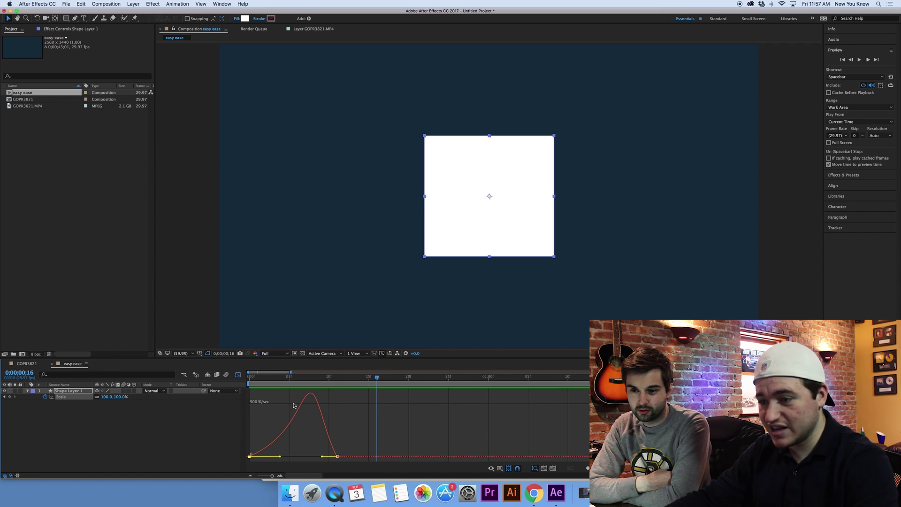
{"action": "left_click", "coordinate": [250, 380]}
{"action": "key", "text": "space"}
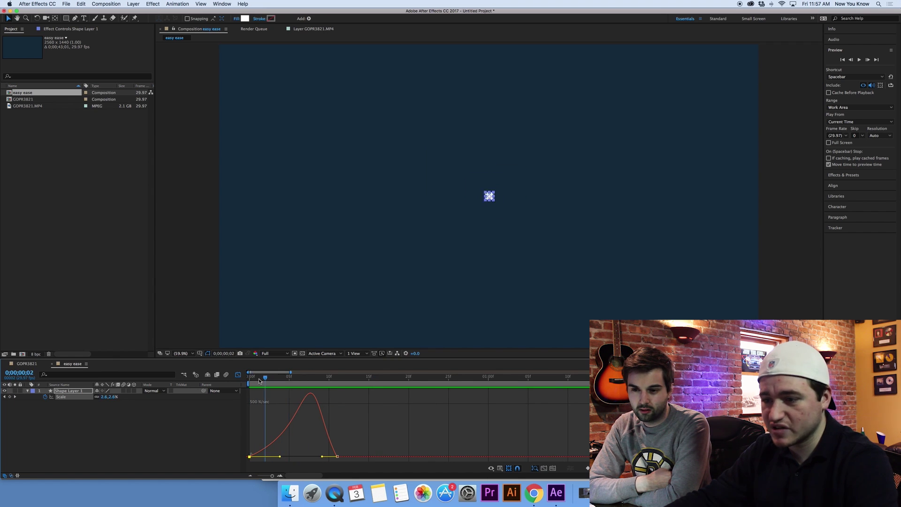
{"action": "left_click_drag", "start_coordinate": [280, 456], "coordinate": [294, 455]}
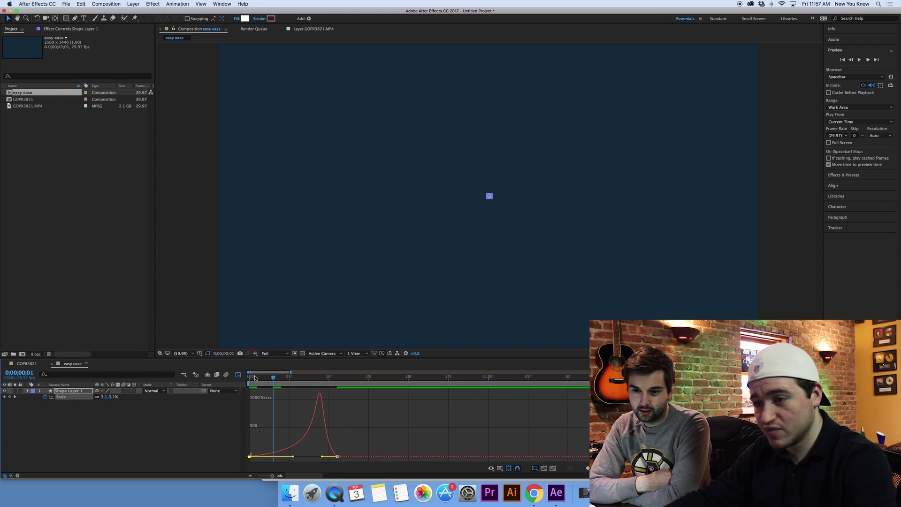
{"action": "left_click_drag", "start_coordinate": [255, 378], "coordinate": [249, 376]}
Preview the current Scale animation from frame 0
{"action": "key", "text": "space"}
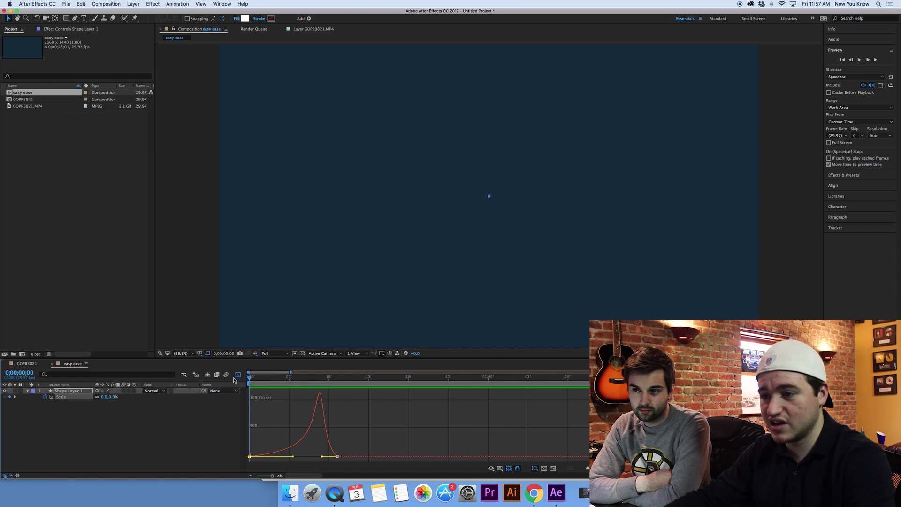
{"action": "key", "text": "space"}
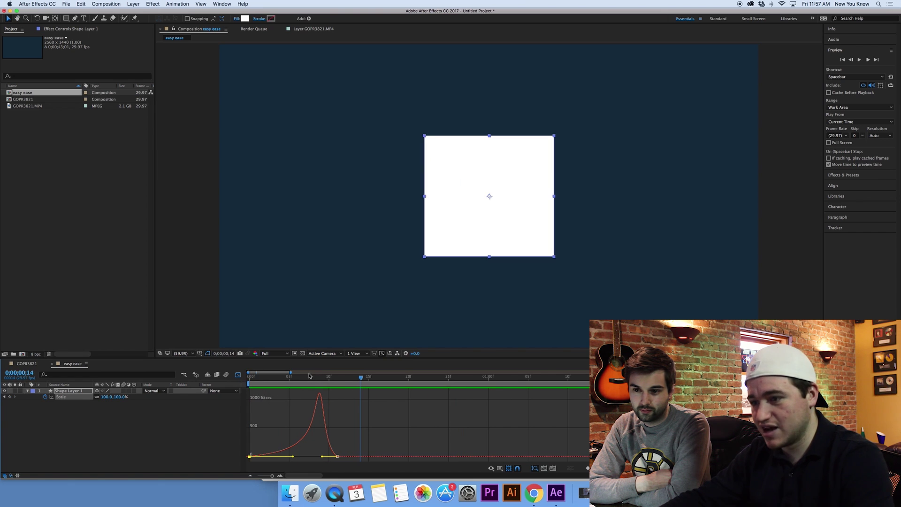
{"action": "left_click_drag", "start_coordinate": [291, 377], "coordinate": [244, 376]}
{"action": "key", "text": "space"}
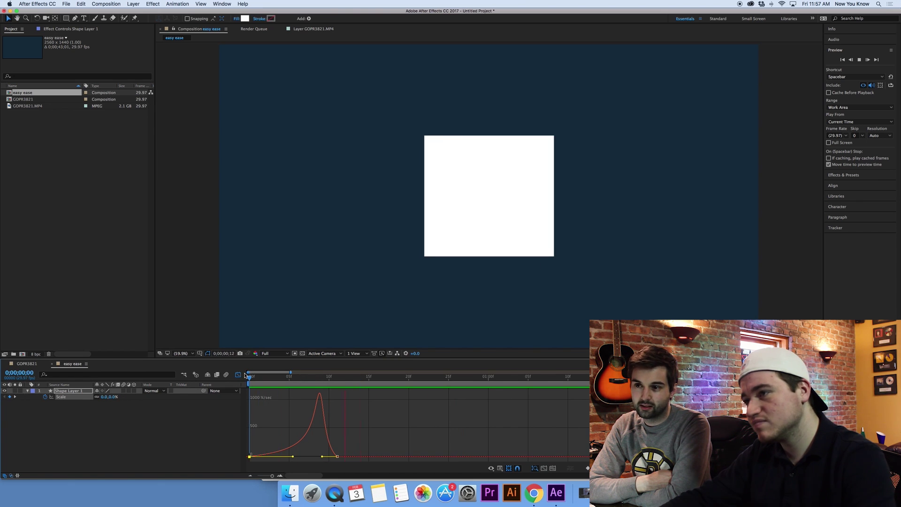
{"action": "key", "text": "space"}
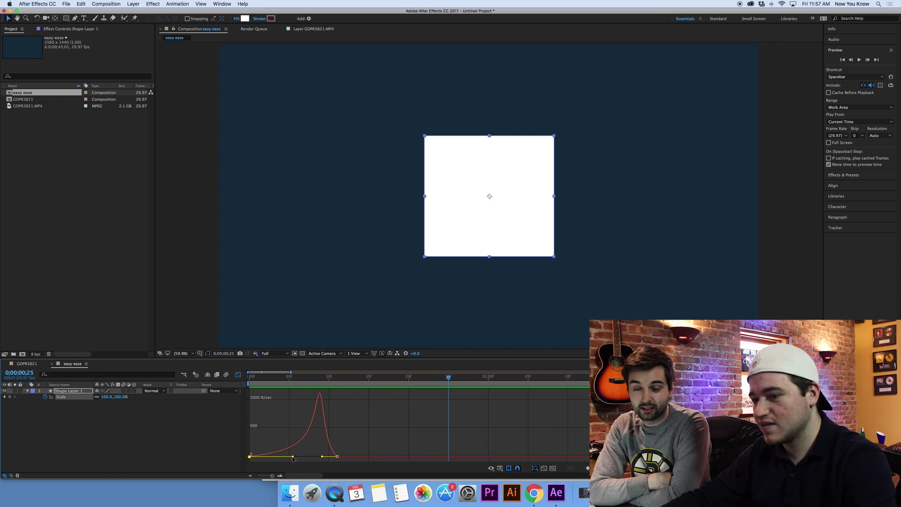
Raise the Scale keyframes' ease influence to about 85.16% and 91.54%, previewing the spike
{"action": "left_click_drag", "start_coordinate": [294, 456], "coordinate": [288, 459]}
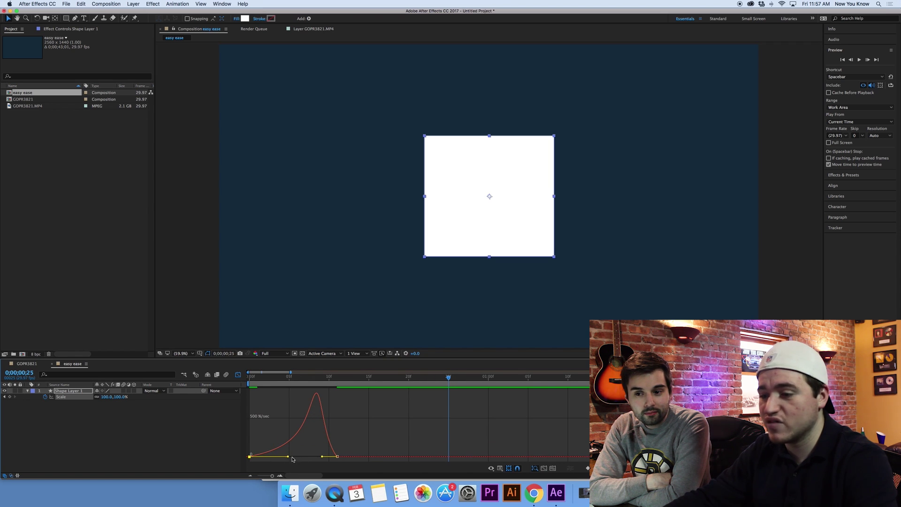
{"action": "left_click_drag", "start_coordinate": [321, 459], "coordinate": [296, 459]}
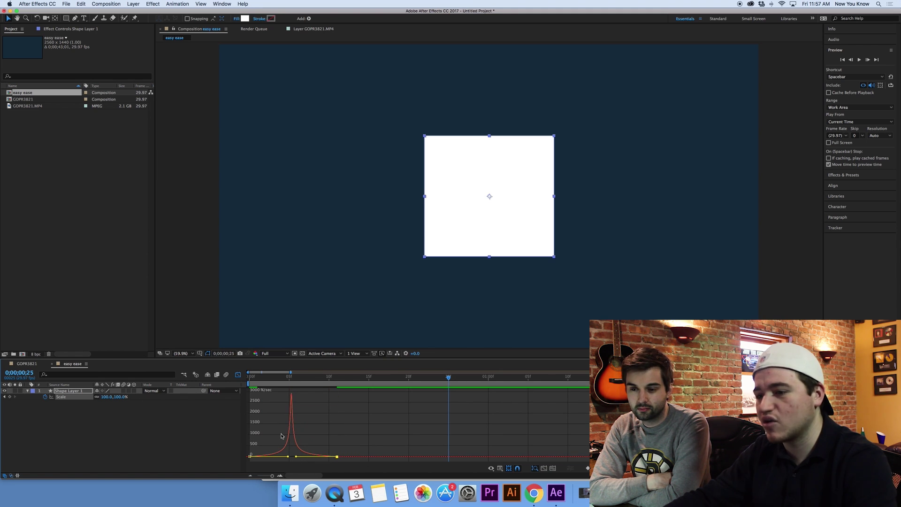
{"action": "key", "text": "space"}
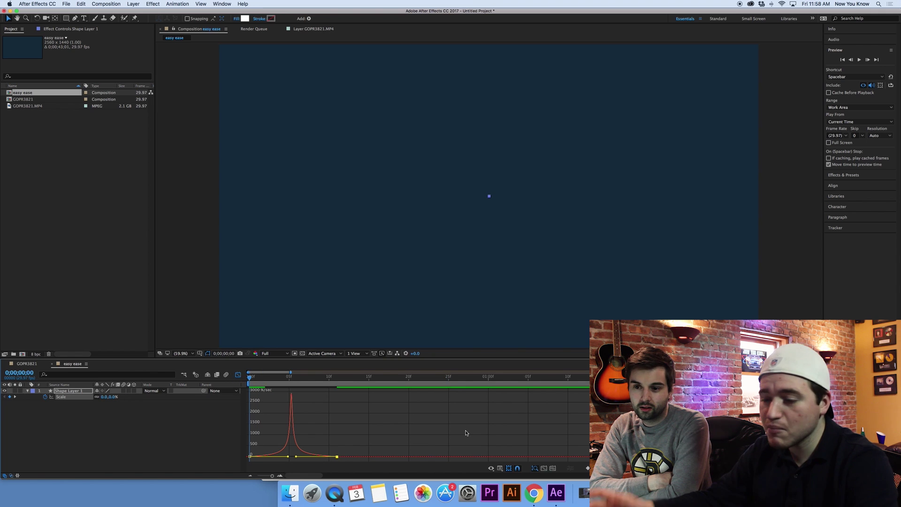
{"action": "key", "text": "space"}
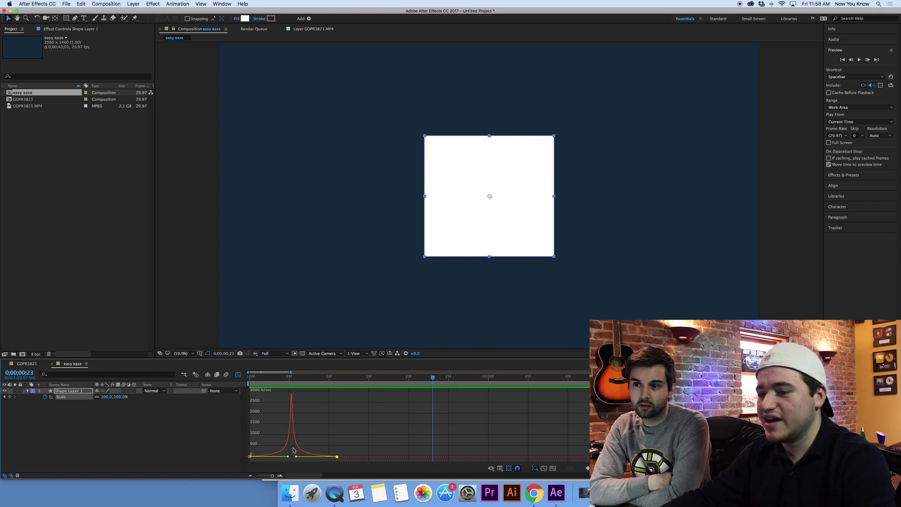
{"action": "left_click_drag", "start_coordinate": [288, 458], "coordinate": [284, 457]}
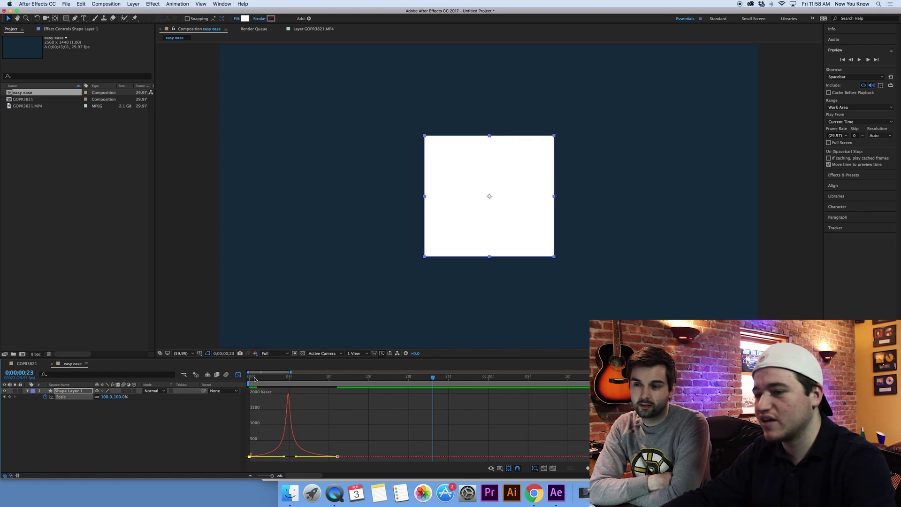
{"action": "key", "text": "space"}
{"action": "key", "text": "space"}
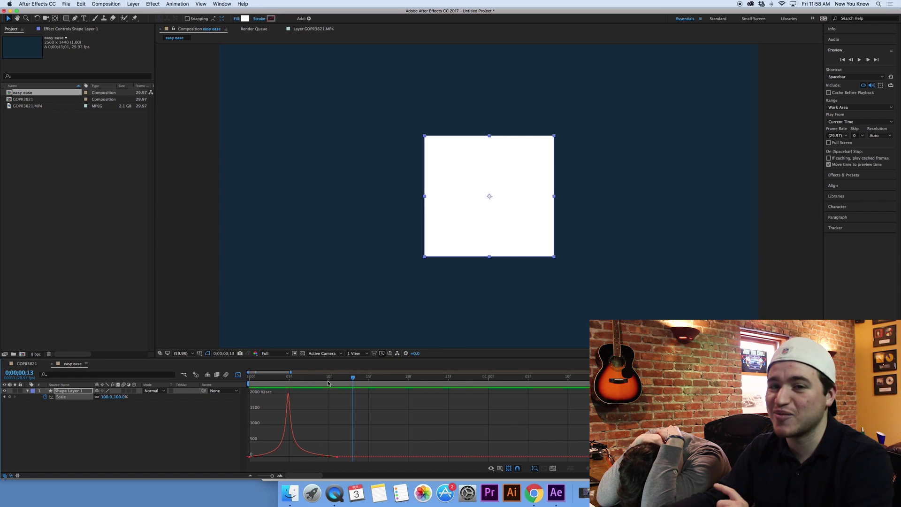
Enable the Motion Blur master switch and return to layer bars at frame 0
{"action": "key", "text": "space"}
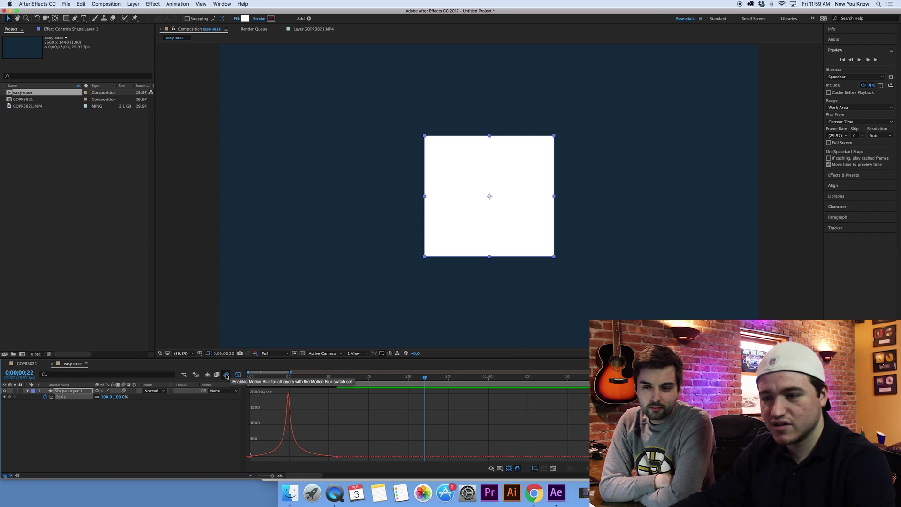
{"action": "left_click", "coordinate": [226, 376]}
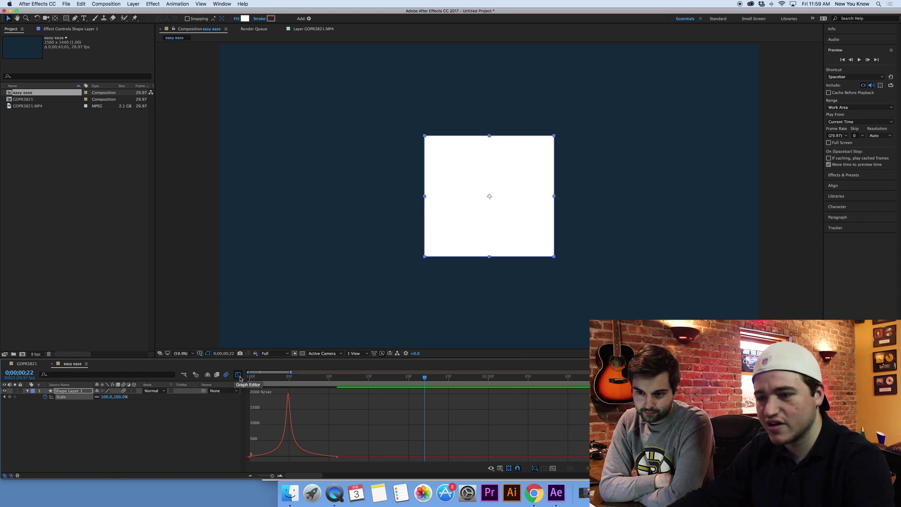
{"action": "left_click", "coordinate": [238, 375]}
{"action": "left_click", "coordinate": [251, 377]}
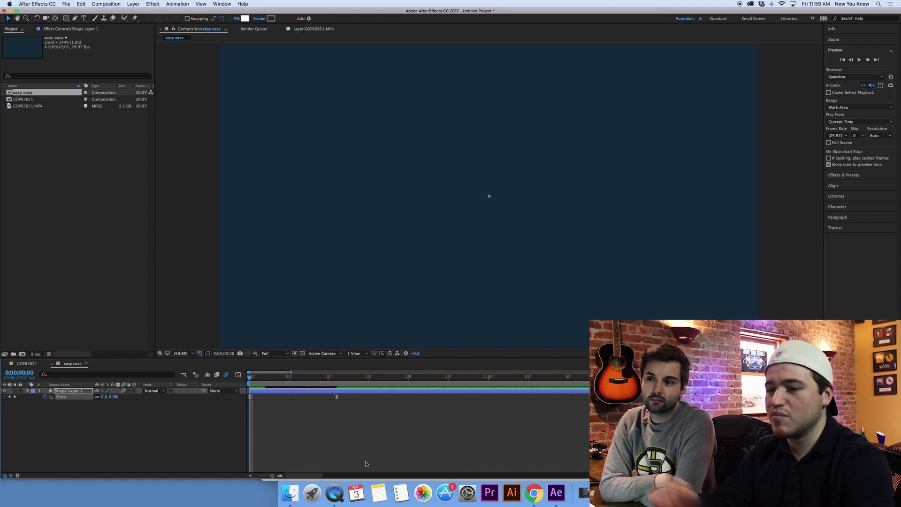
Move the end Scale keyframe much later and preview the slower growth
{"action": "key", "text": "space"}
{"action": "key", "text": "space"}
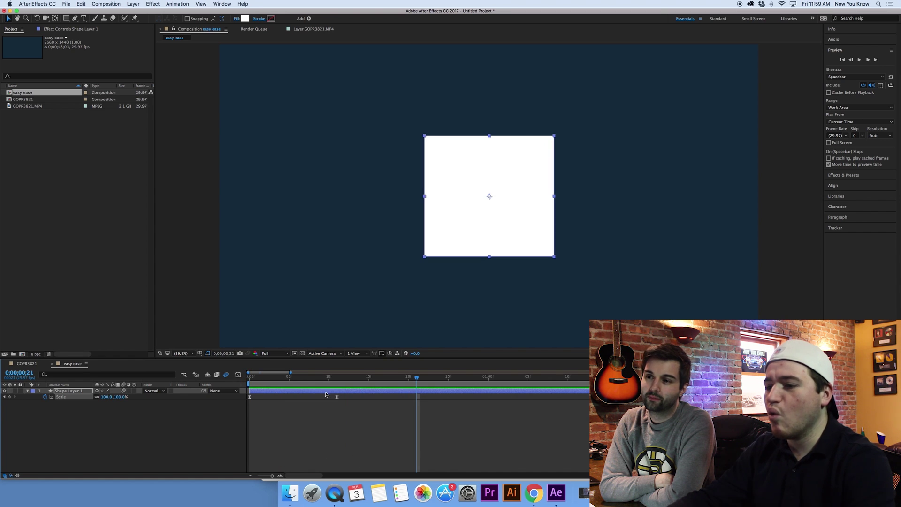
{"action": "key", "text": "space"}
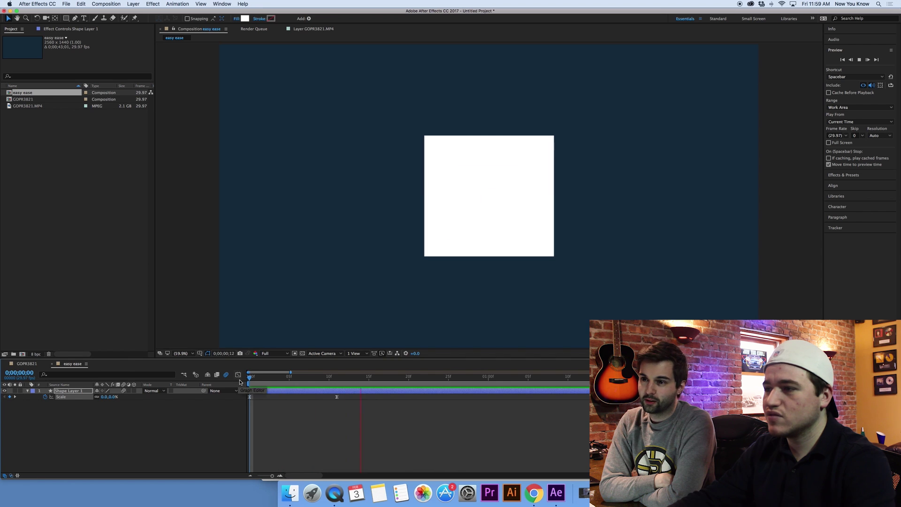
{"action": "key", "text": "space"}
{"action": "key", "text": "Home"}
{"action": "key", "text": "space"}
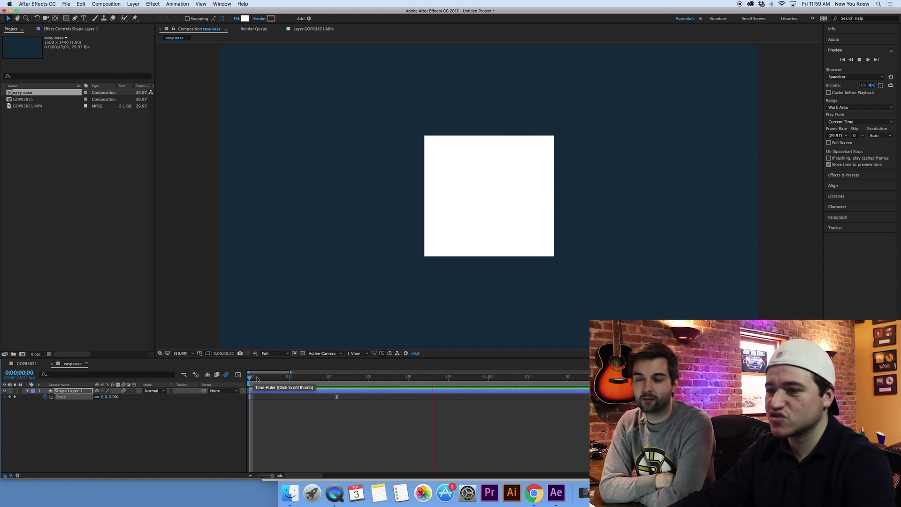
{"action": "key", "text": "space"}
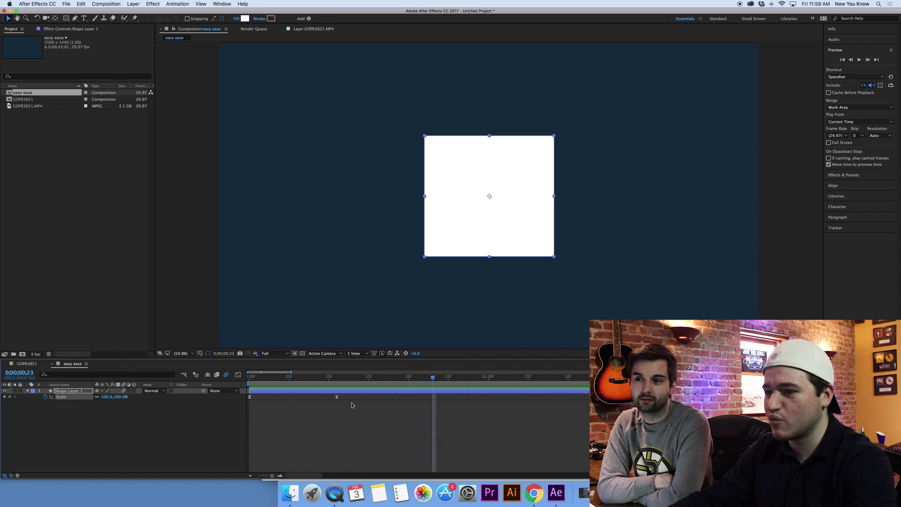
{"action": "left_click_drag", "start_coordinate": [337, 396], "coordinate": [520, 397]}
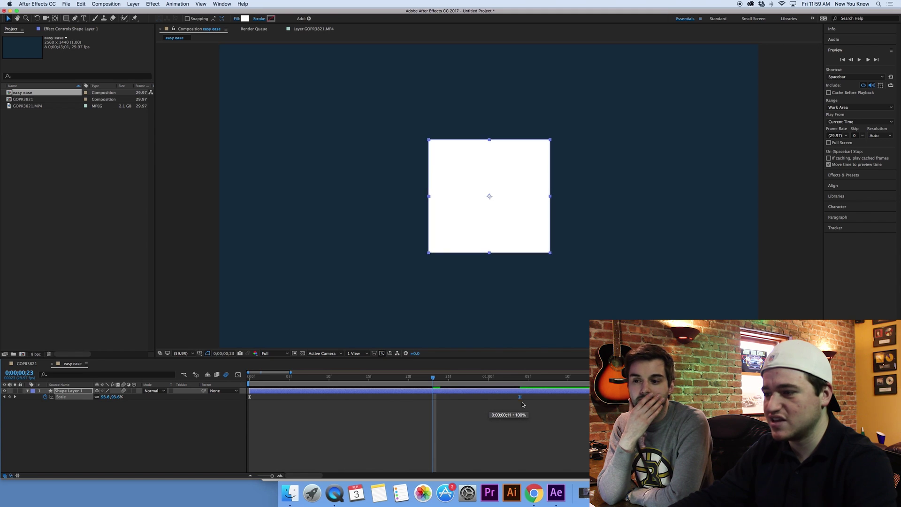
{"action": "left_click_drag", "start_coordinate": [260, 381], "coordinate": [238, 388]}
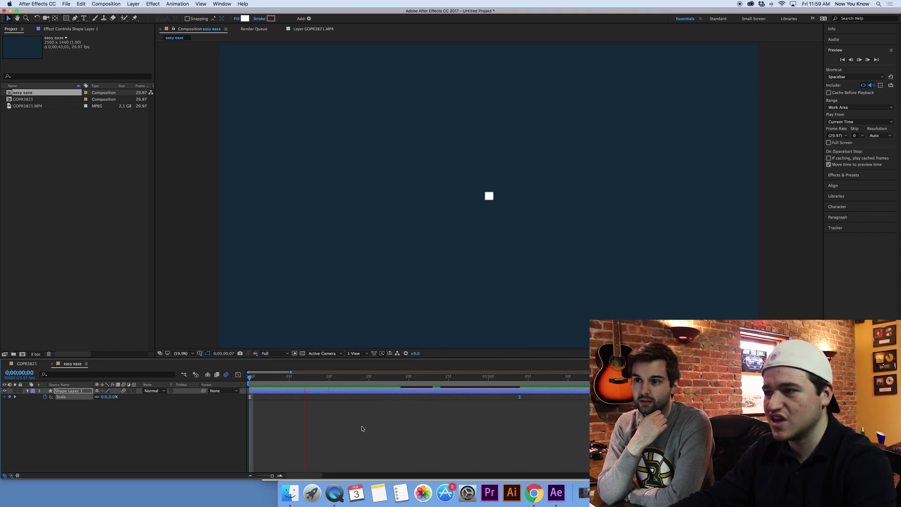
{"action": "key", "text": "space"}
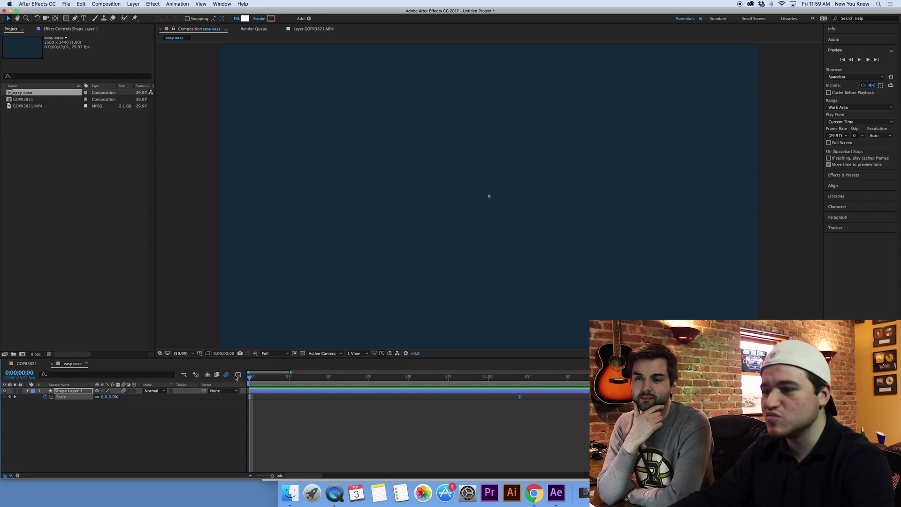
{"action": "key", "text": "space"}
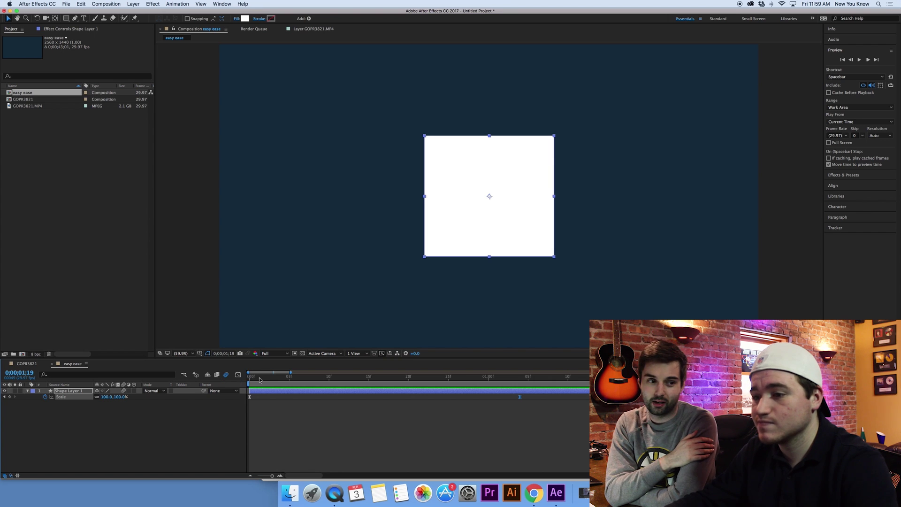
Pull the end Scale keyframe back earlier, preview, and return to frame 0
{"action": "key", "text": "space"}
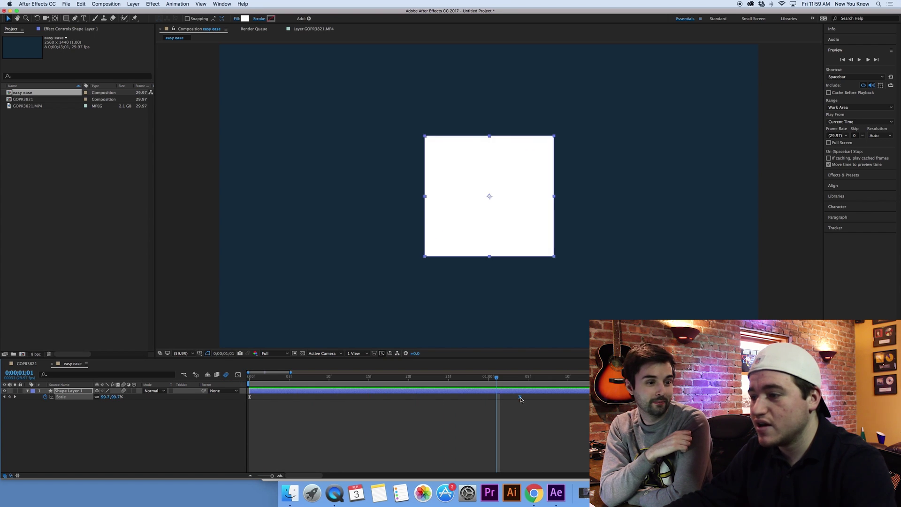
{"action": "left_click_drag", "start_coordinate": [520, 399], "coordinate": [432, 398]}
{"action": "left_click_drag", "start_coordinate": [322, 379], "coordinate": [201, 375]}
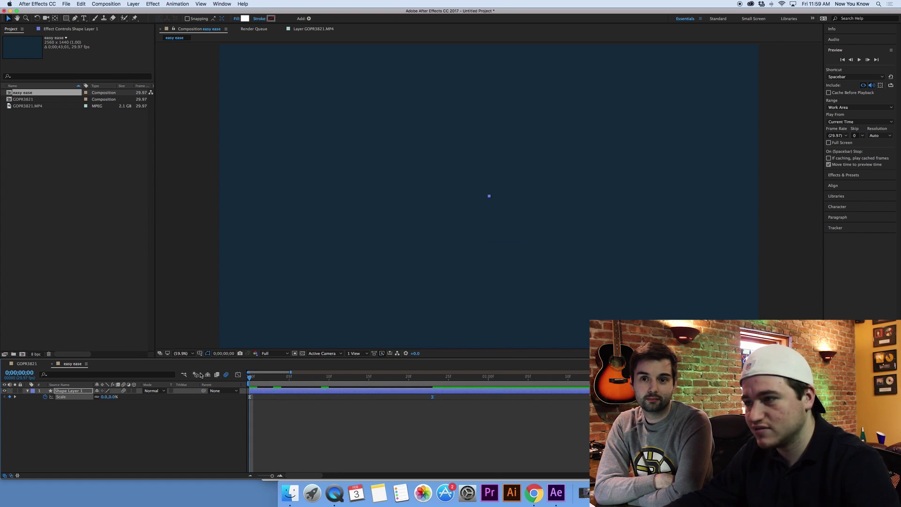
{"action": "key", "text": "space"}
{"action": "key", "text": "space"}
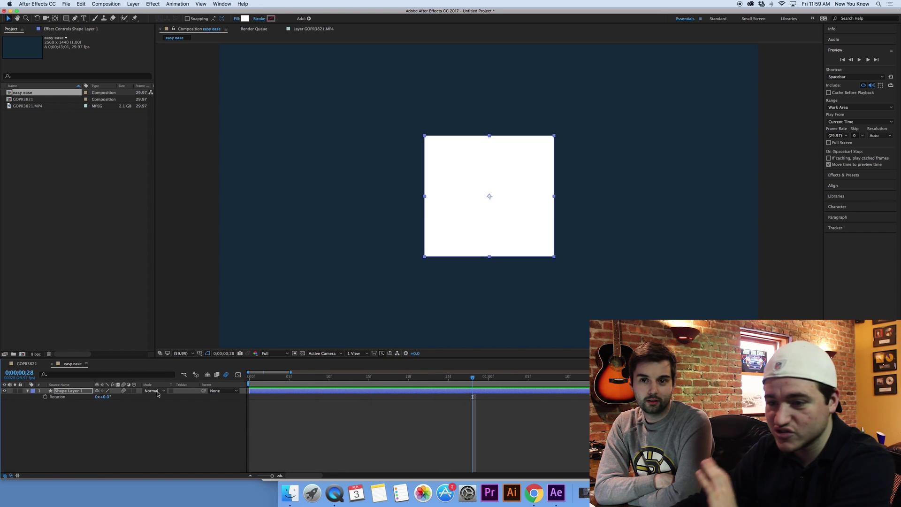
{"action": "key", "text": "Home"}
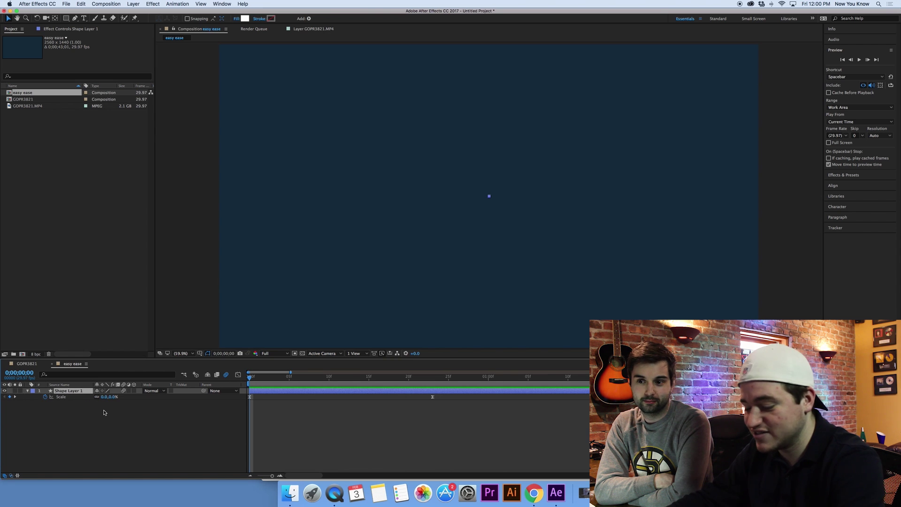
{"action": "key", "text": "u"}
{"action": "key", "text": "u"}
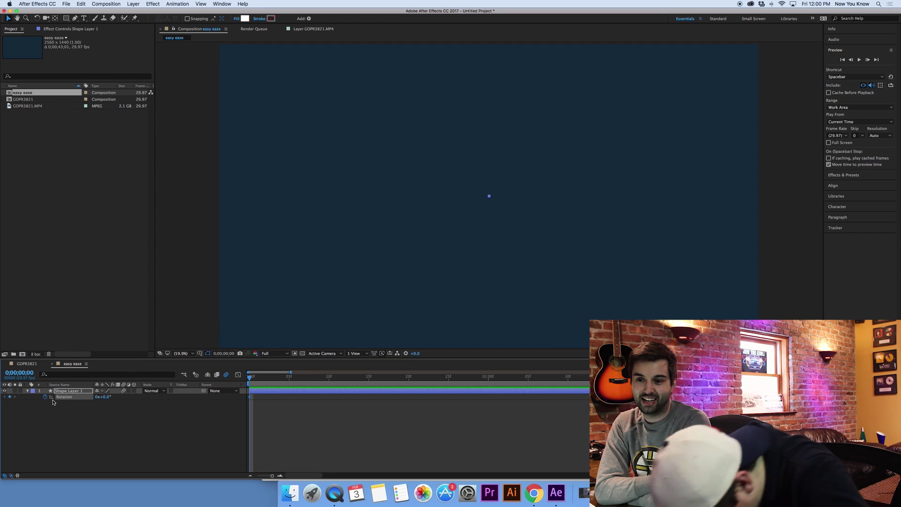
Keyframe Rotation from 0° to 180° at the square's full-size frame
{"action": "key", "text": "u"}
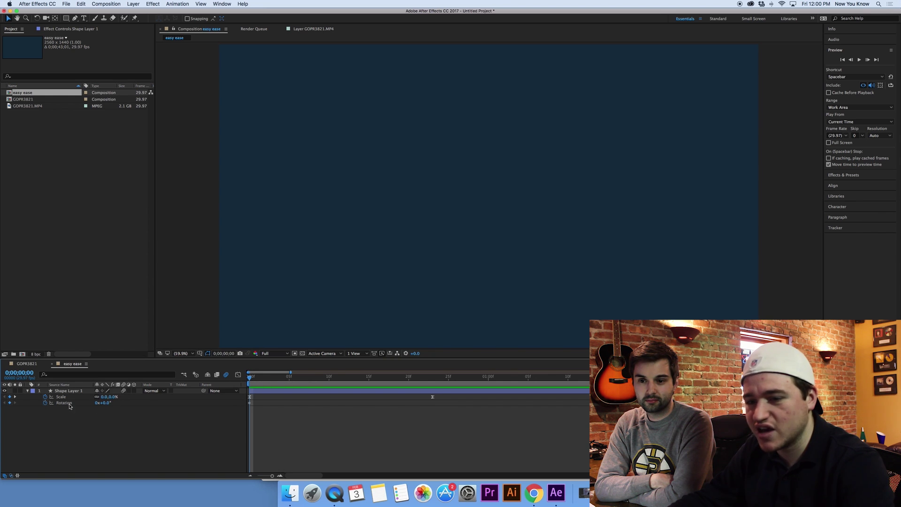
{"action": "left_click_drag", "start_coordinate": [249, 384], "coordinate": [430, 394]}
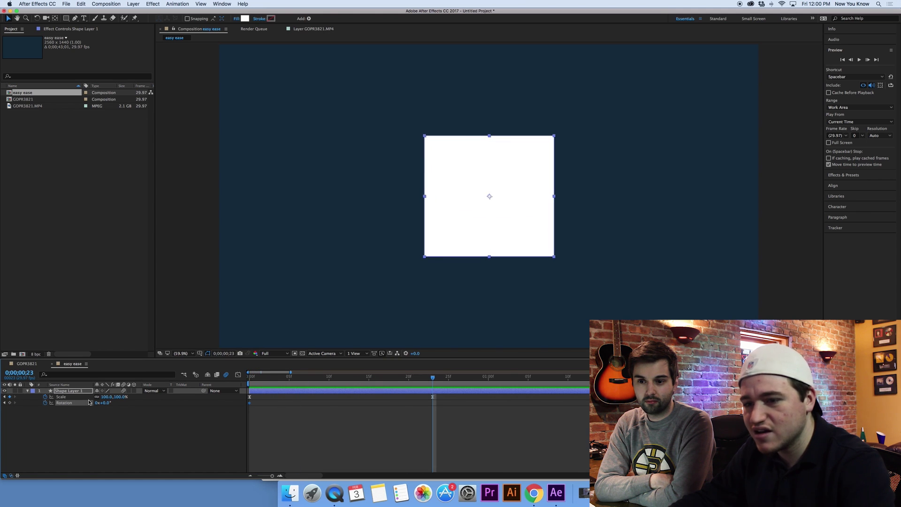
{"action": "left_click_drag", "start_coordinate": [99, 403], "coordinate": [147, 411]}
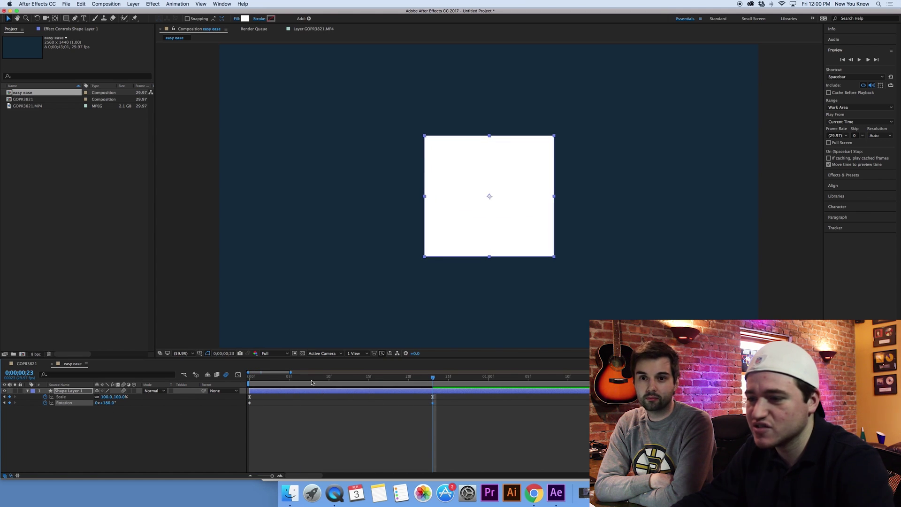
{"action": "left_click_drag", "start_coordinate": [429, 376], "coordinate": [438, 396]}
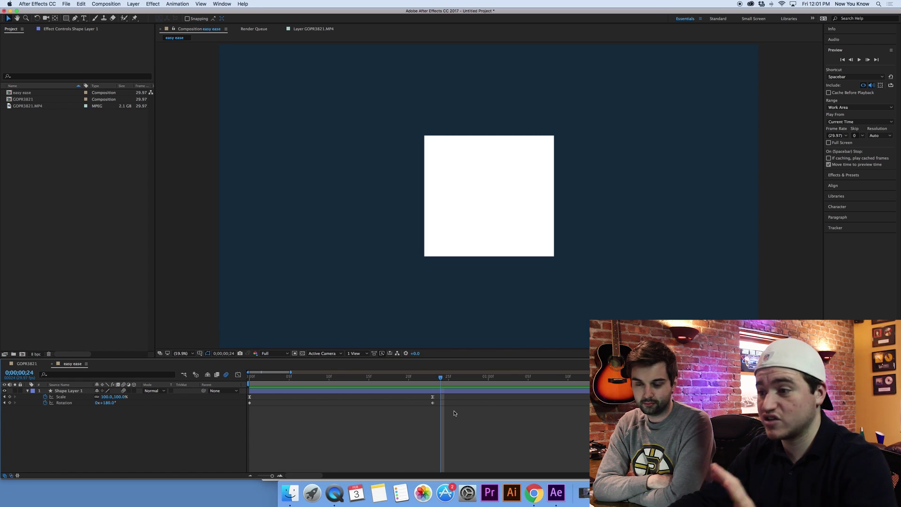
{"action": "mouse_move", "coordinate": [455, 409]}
{"action": "left_mouse_down"}
{"action": "mouse_move", "coordinate": [346, 410]}
{"action": "mouse_move", "coordinate": [205, 390]}
{"action": "mouse_move", "coordinate": [240, 404]}
{"action": "left_mouse_up"}
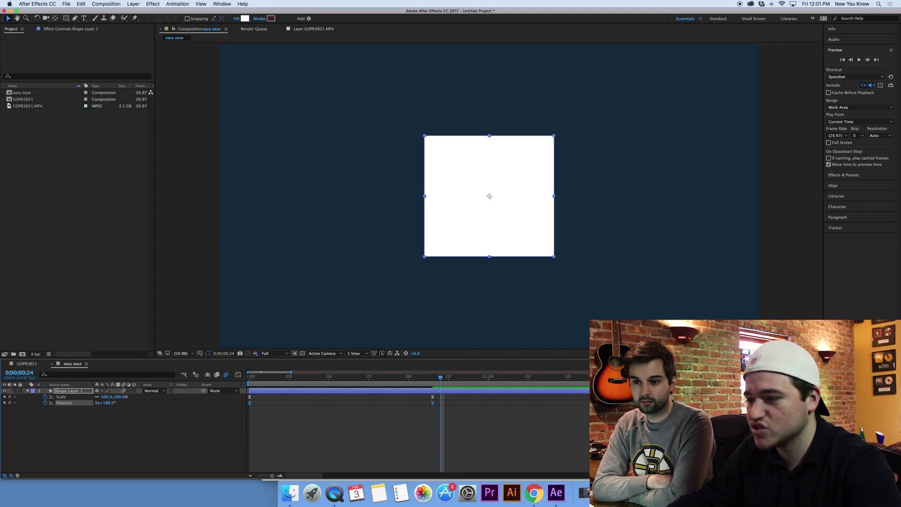
Show the speed graph with the Scale curve added alongside Rotation
{"action": "key", "text": "space"}
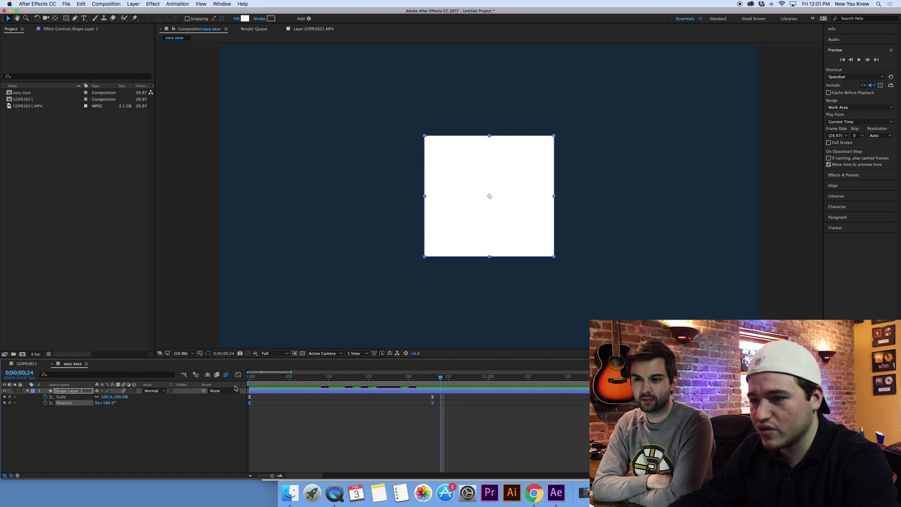
{"action": "left_click", "coordinate": [238, 375]}
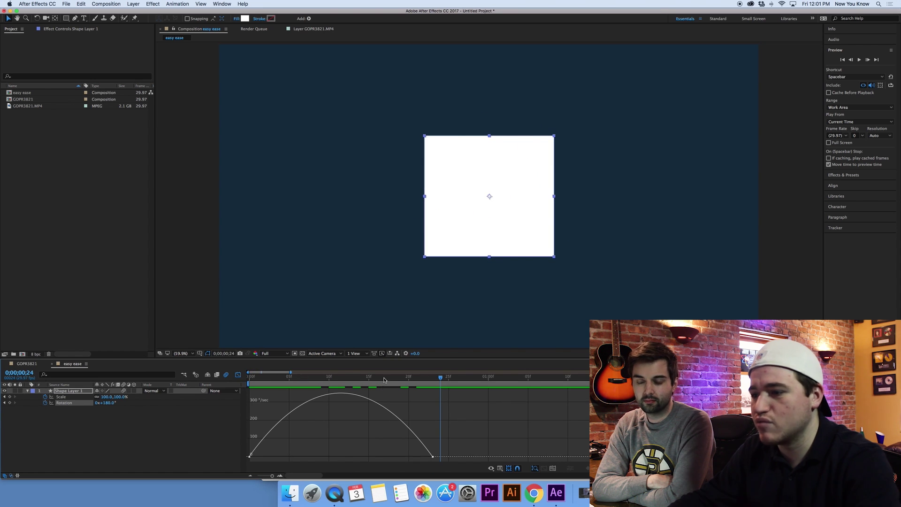
{"action": "mouse_move", "coordinate": [384, 379]}
{"action": "left_mouse_down"}
{"action": "mouse_move", "coordinate": [281, 381]}
{"action": "mouse_move", "coordinate": [432, 387]}
{"action": "mouse_move", "coordinate": [385, 387]}
{"action": "left_mouse_up"}
{"action": "left_click", "coordinate": [66, 399], "text": "shift"}
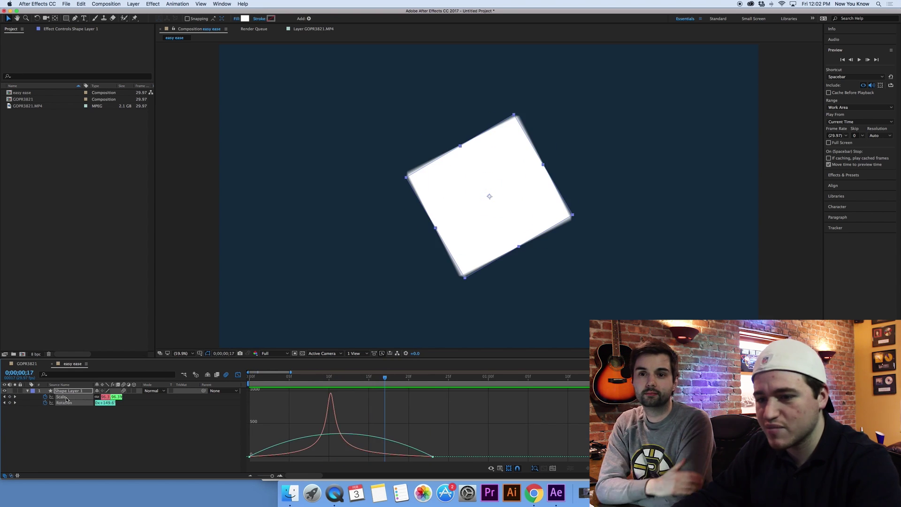
Move the end Rotation keyframe to frame 19 and stretch the Scale ease later
{"action": "left_click", "coordinate": [275, 379]}
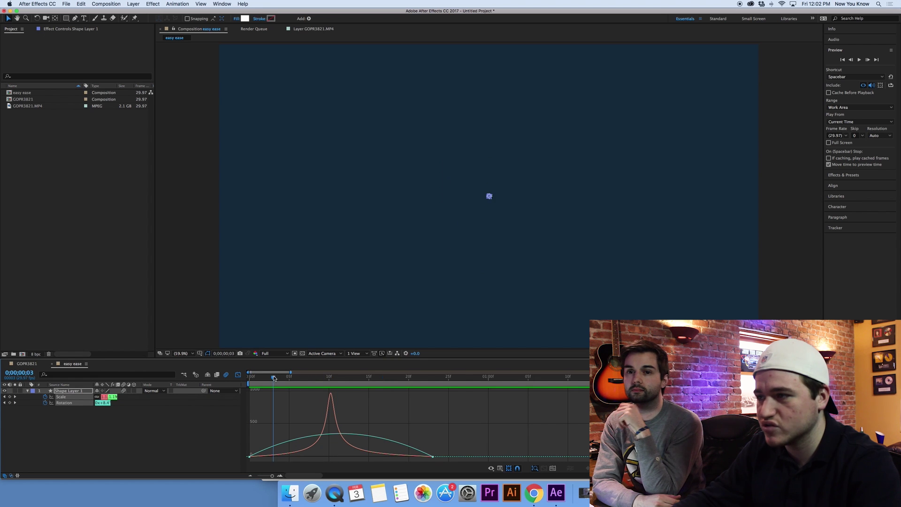
{"action": "left_click_drag", "start_coordinate": [274, 378], "coordinate": [389, 388]}
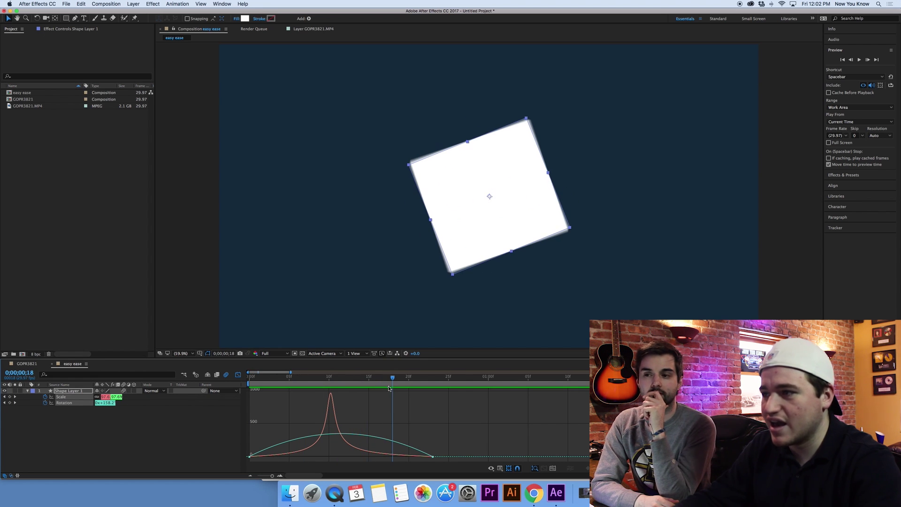
{"action": "left_click_drag", "start_coordinate": [431, 456], "coordinate": [345, 458]}
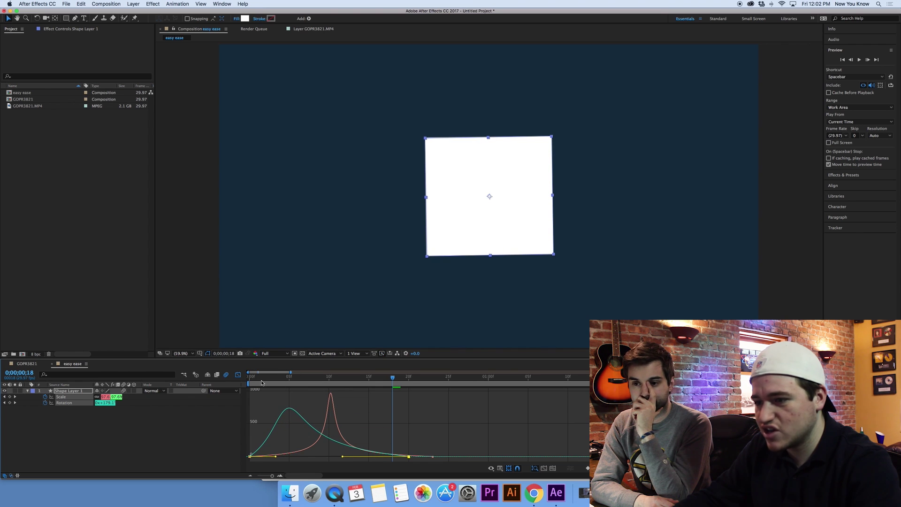
{"action": "key", "text": "Home"}
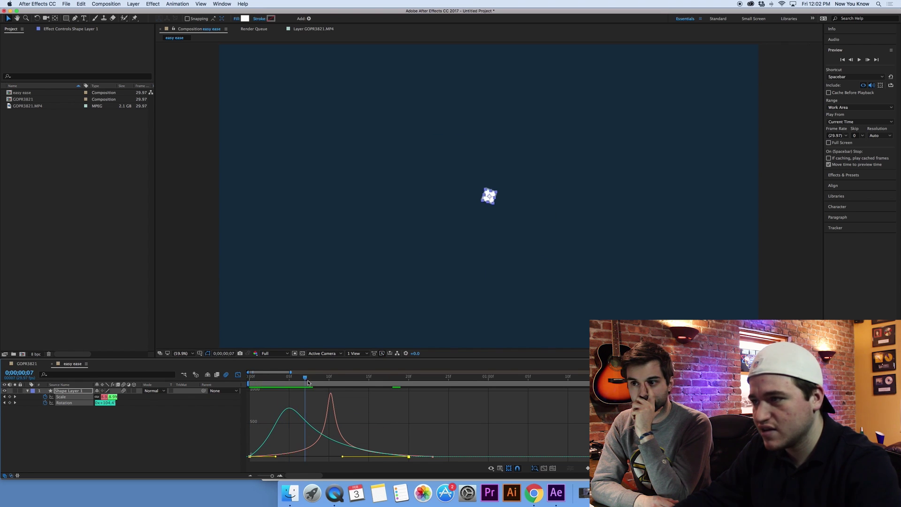
{"action": "mouse_move", "coordinate": [308, 382]}
{"action": "left_mouse_down"}
{"action": "mouse_move", "coordinate": [382, 384]}
{"action": "mouse_move", "coordinate": [306, 388]}
{"action": "left_mouse_up"}
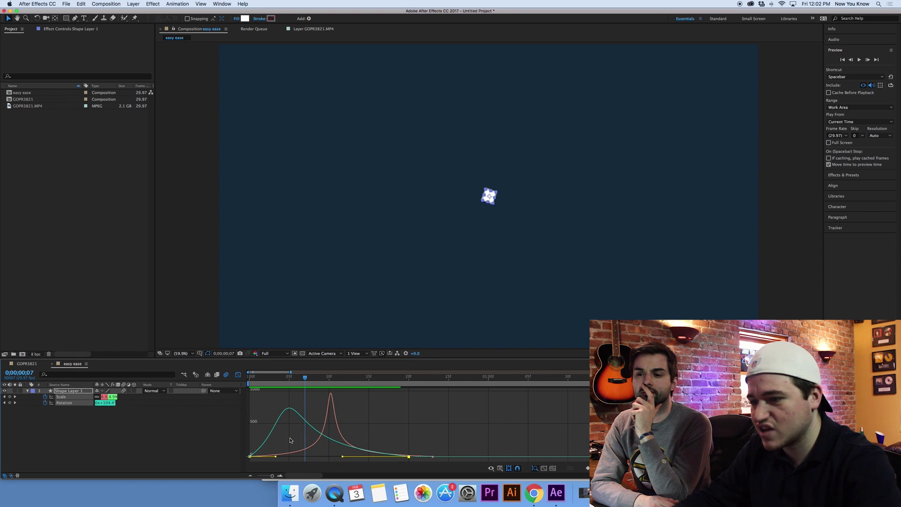
{"action": "left_click_drag", "start_coordinate": [275, 457], "coordinate": [286, 457]}
Pull the Scale ease so its speed peak comes earlier, previewing the result
{"action": "left_click", "coordinate": [245, 381]}
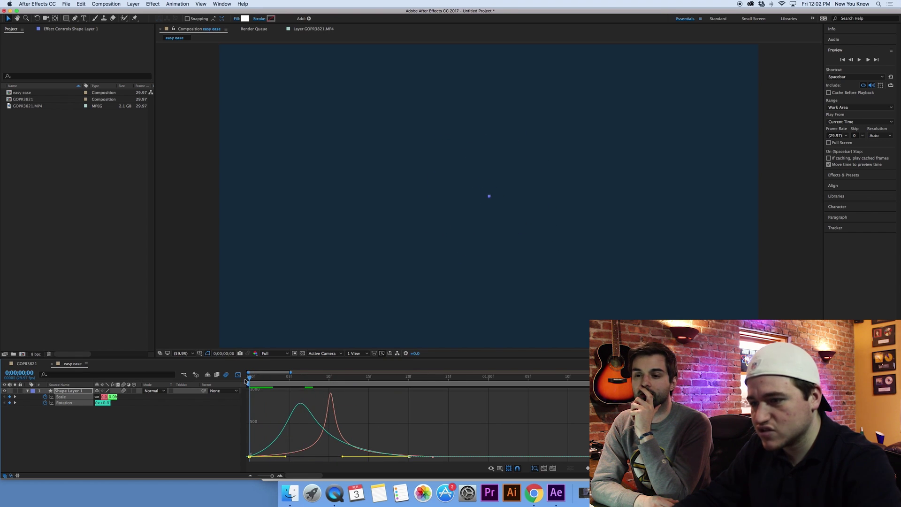
{"action": "key", "text": "space"}
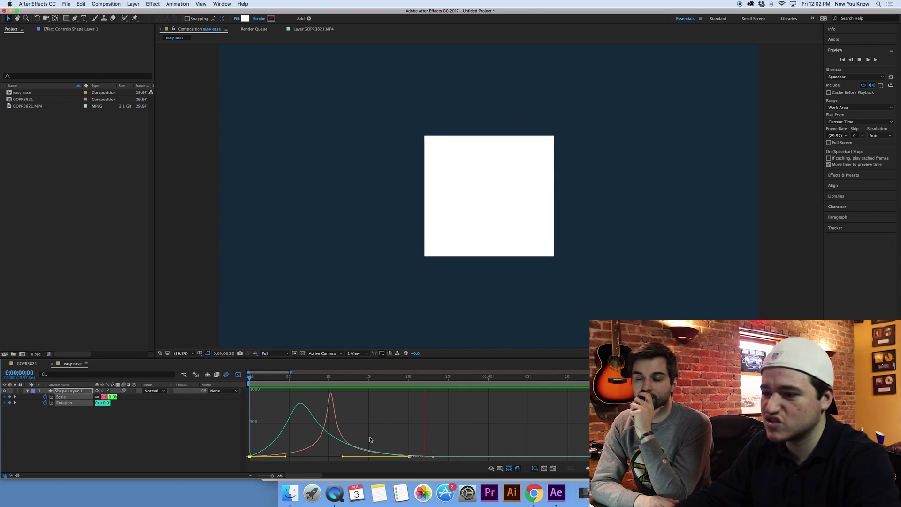
{"action": "key", "text": "space"}
{"action": "left_click_drag", "start_coordinate": [342, 458], "coordinate": [334, 457]}
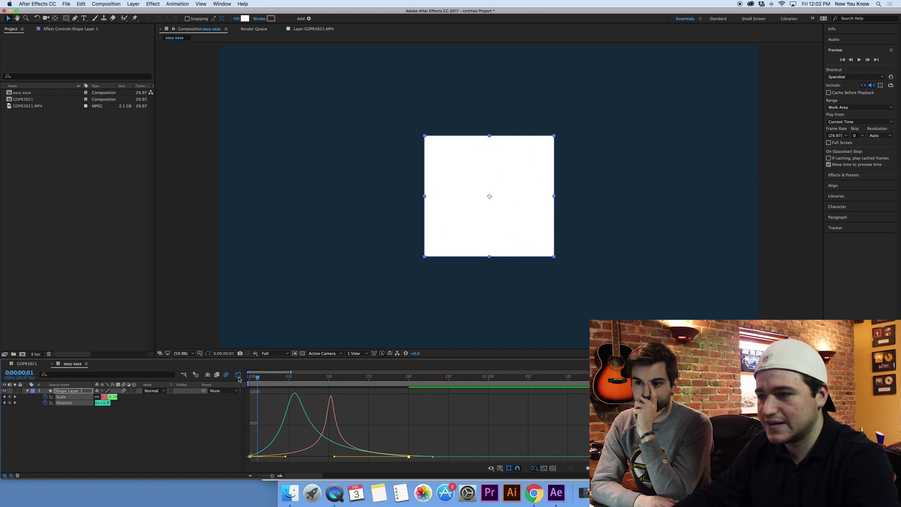
{"action": "key", "text": "space"}
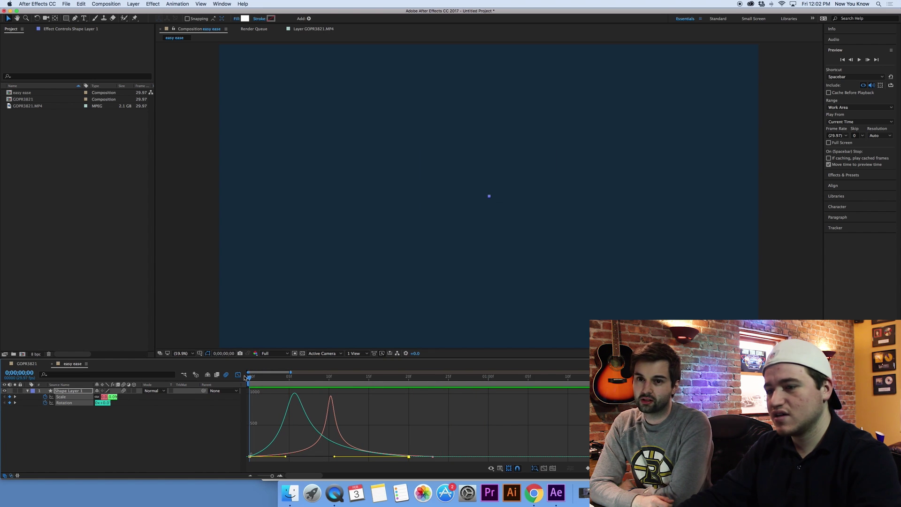
{"action": "key", "text": "space"}
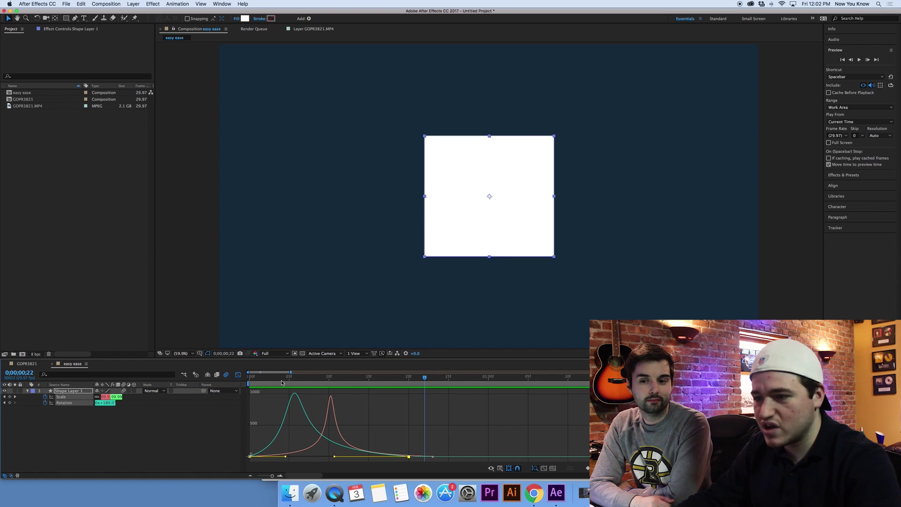
Raise the end Rotation value at 20f so the square spins more turns
{"action": "left_click", "coordinate": [4, 403]}
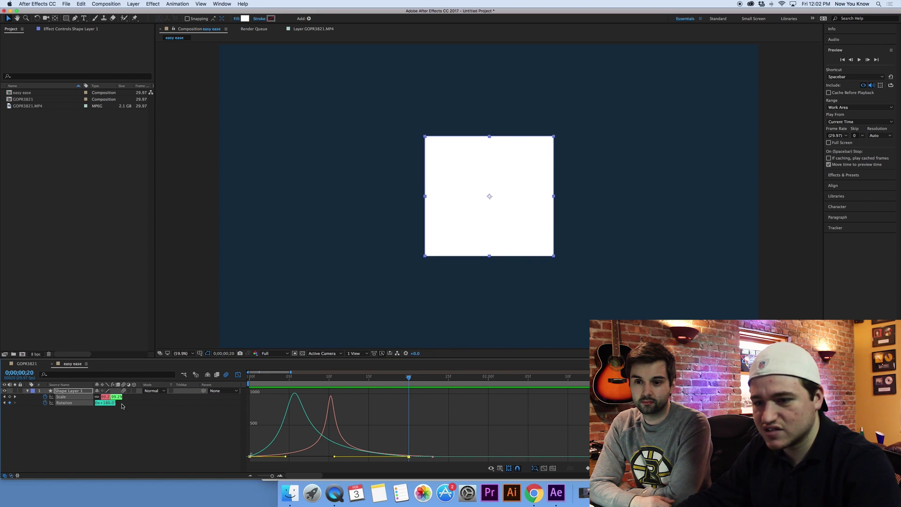
{"action": "left_click_drag", "start_coordinate": [108, 403], "coordinate": [487, 406]}
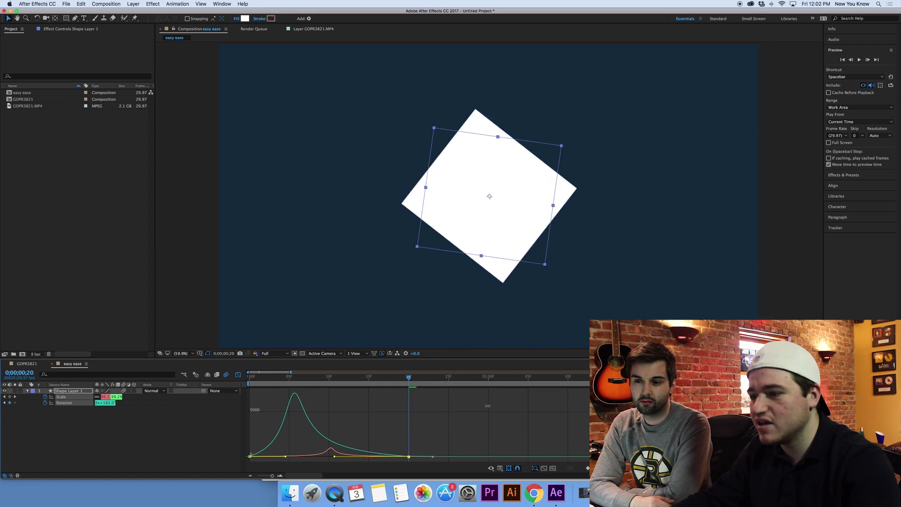
{"action": "left_click", "coordinate": [255, 385]}
{"action": "key", "text": "space"}
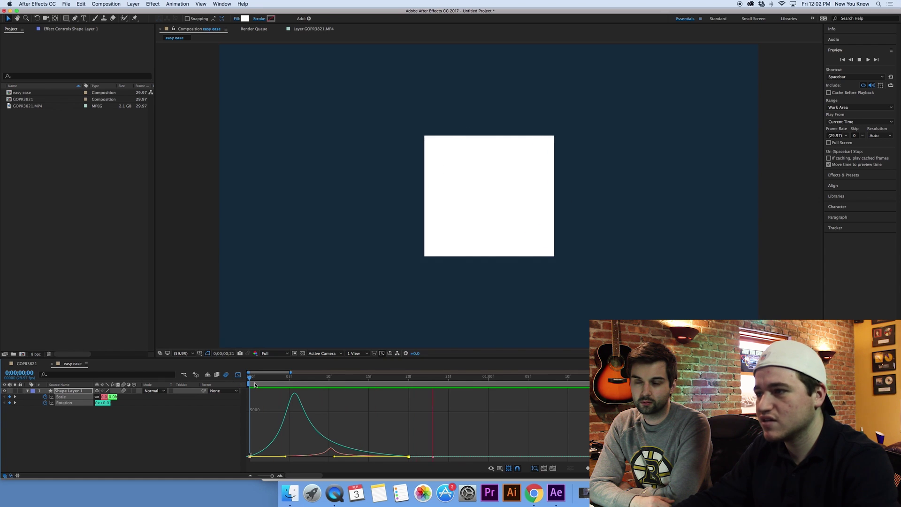
Lengthen the Rotation ease to about 41.98% and reshape the Scale curve to peak near frame 6
{"action": "left_click_drag", "start_coordinate": [285, 457], "coordinate": [270, 458]}
{"action": "left_click", "coordinate": [250, 379]}
{"action": "key", "text": "space"}
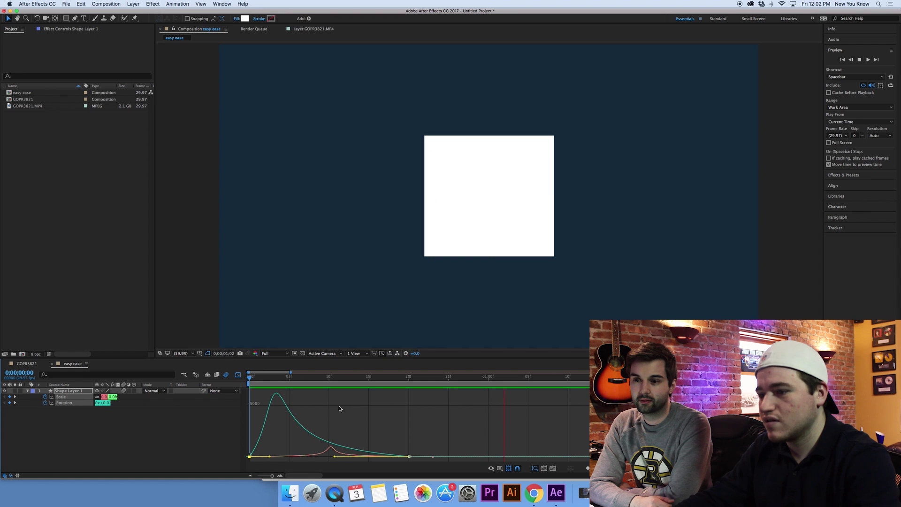
{"action": "key", "text": "space"}
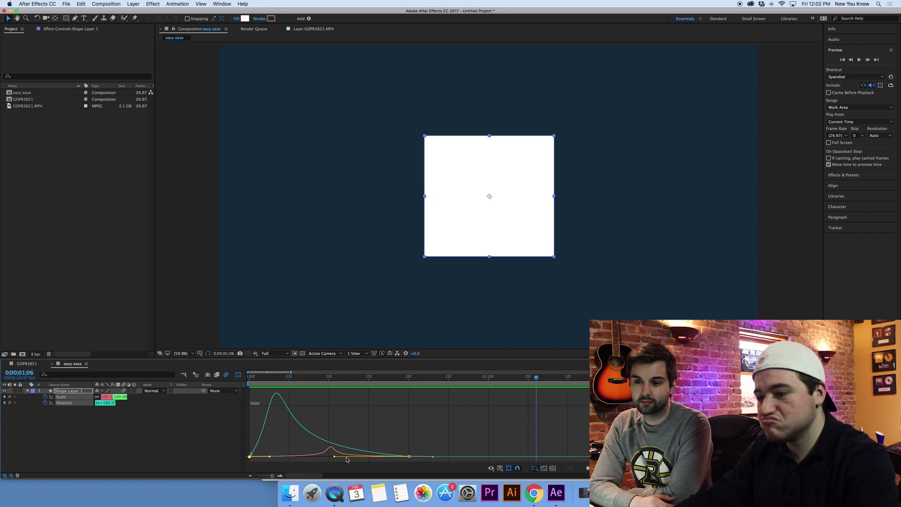
{"action": "left_click_drag", "start_coordinate": [335, 457], "coordinate": [308, 447]}
{"action": "key", "text": "space"}
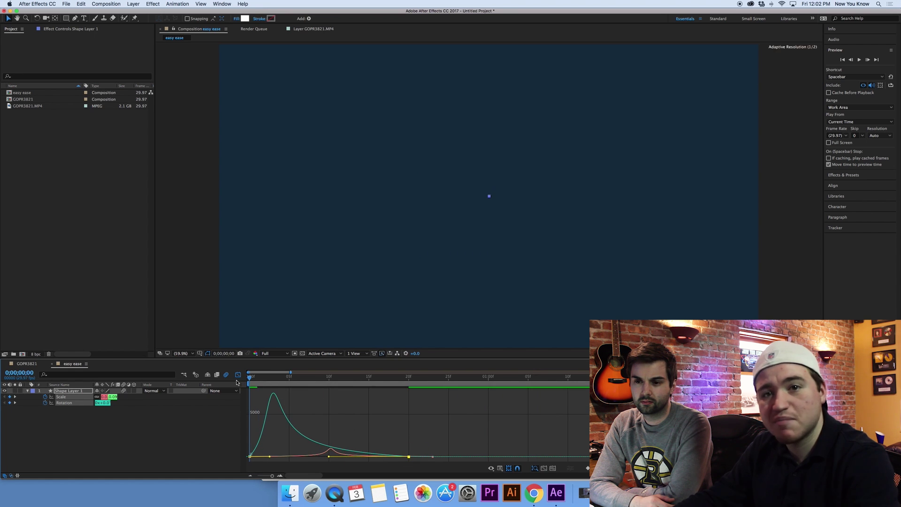
{"action": "key", "text": "space"}
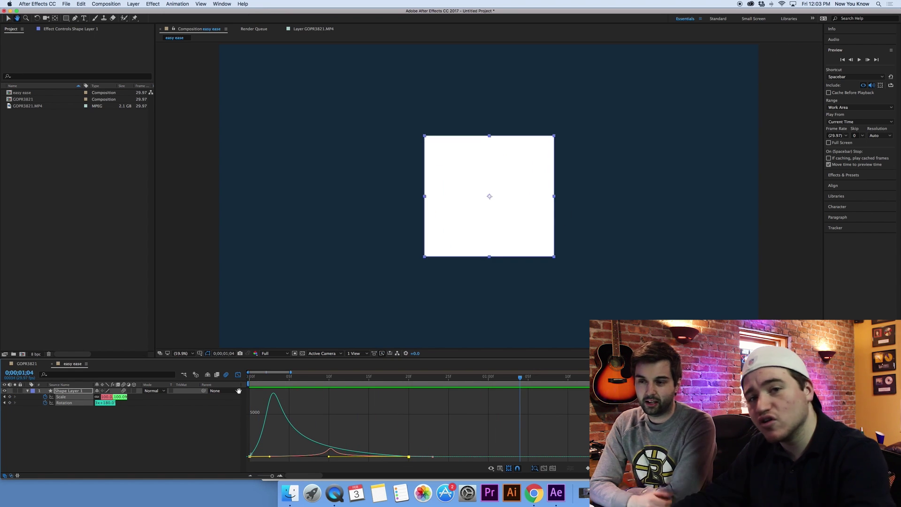